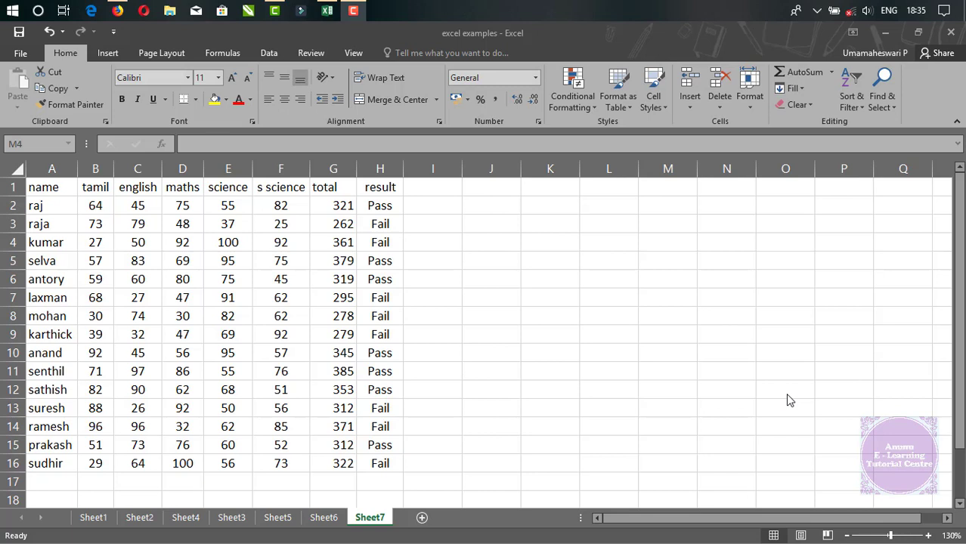
pyautogui.click(688, 110)
pyautogui.click(689, 109)
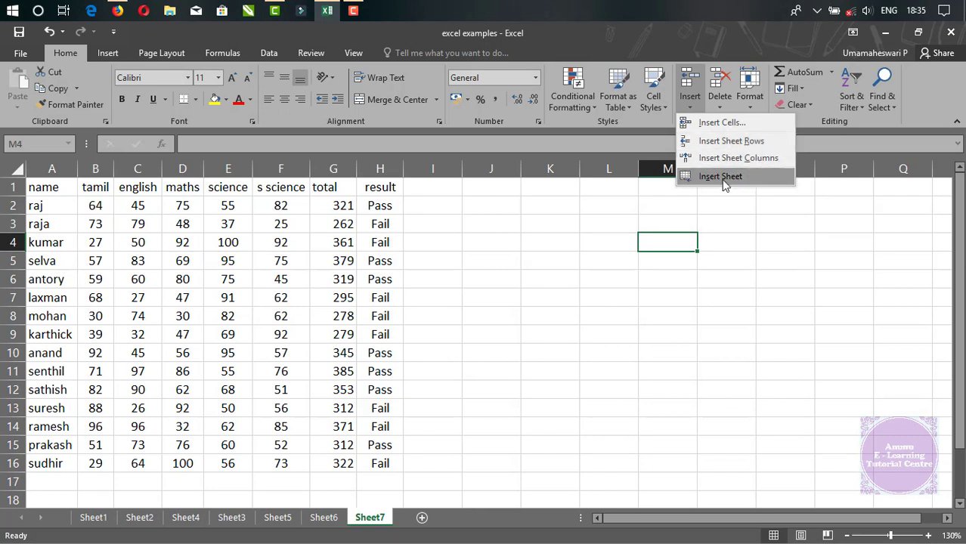
pyautogui.click(578, 379)
# Fill cells E26, F25, G26 and F27 with yellow, leaving F26 between them unfilled.
pyautogui.scroll(-7, 69, 346)
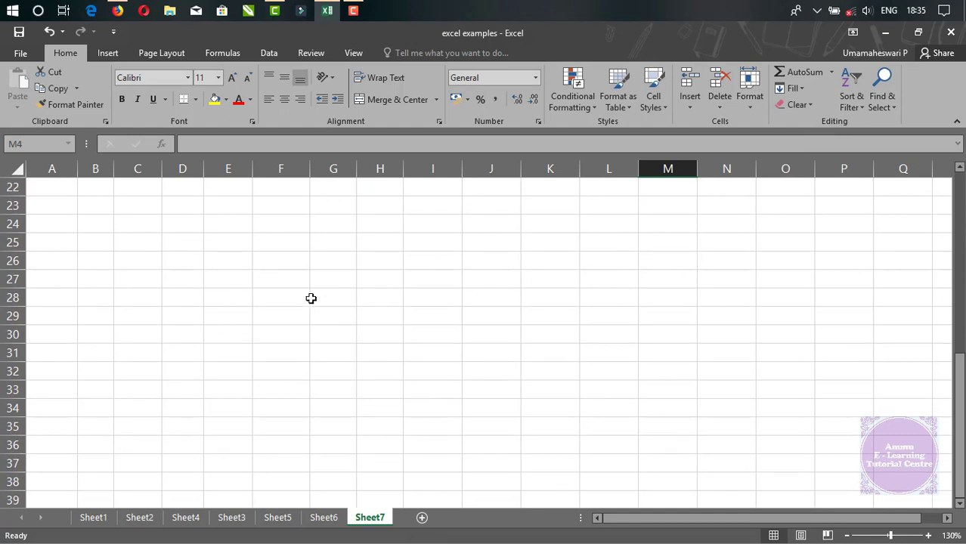
pyautogui.click(230, 261)
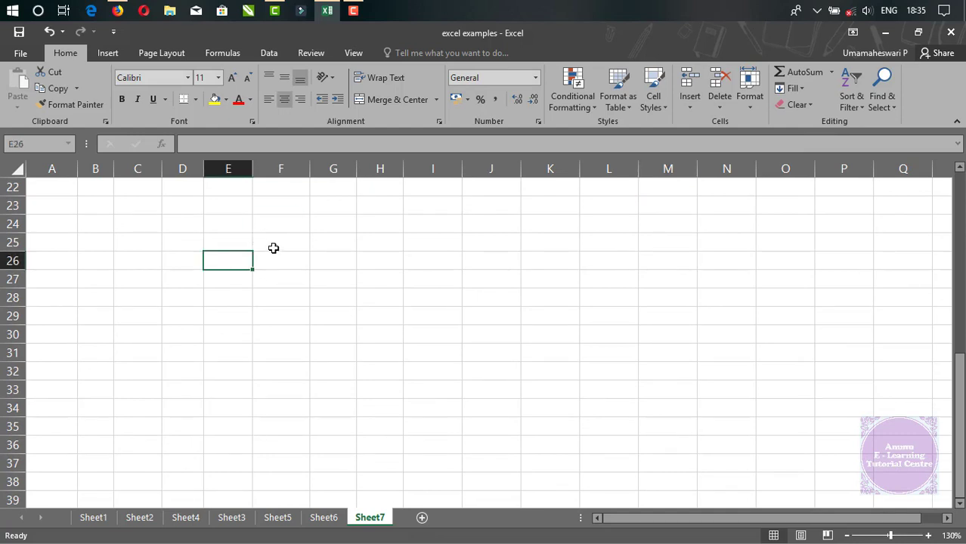
pyautogui.keyDown('ctrl'); pyautogui.click(278, 246); pyautogui.keyUp('ctrl')
pyautogui.keyDown('ctrl'); pyautogui.click(332, 261); pyautogui.keyUp('ctrl')
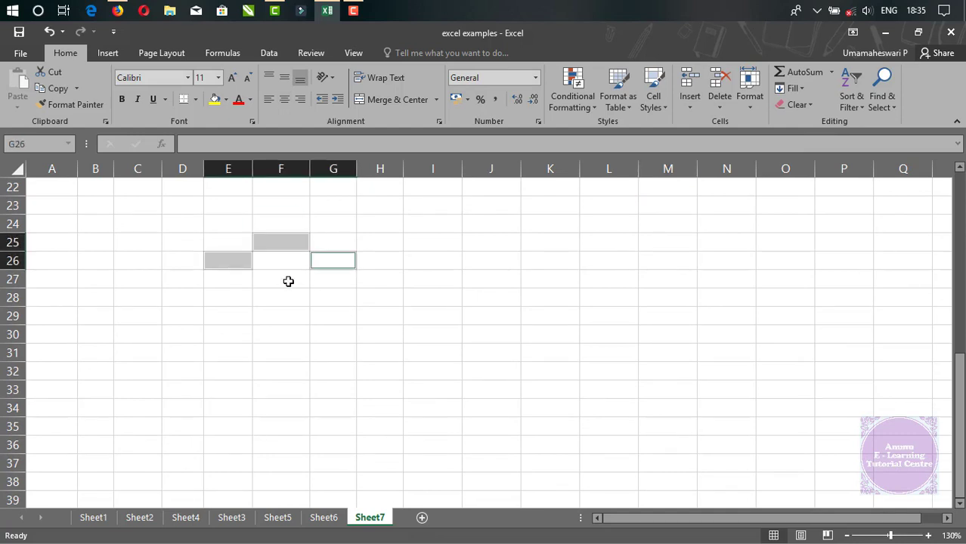
pyautogui.keyDown('ctrl'); pyautogui.click(286, 280); pyautogui.keyUp('ctrl')
pyautogui.click(214, 99)
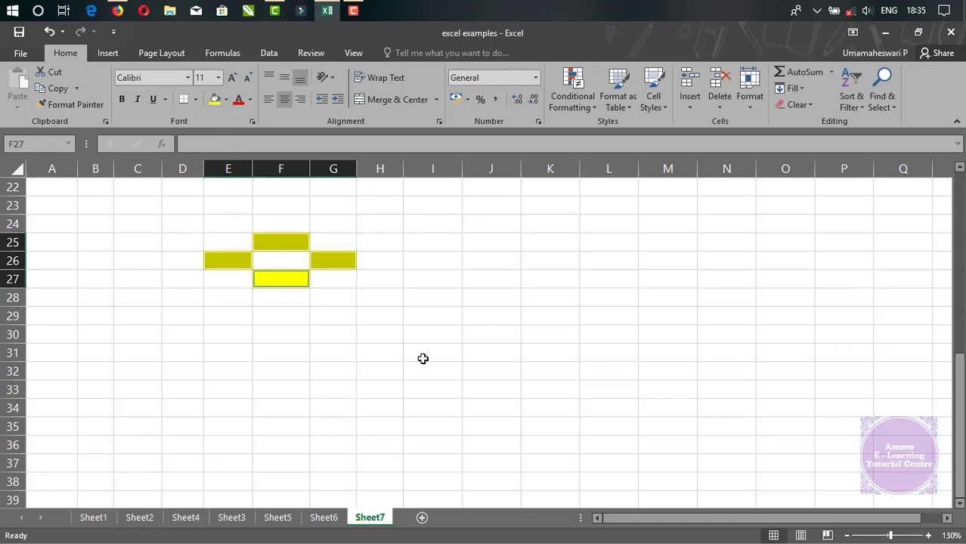
pyautogui.click(422, 359)
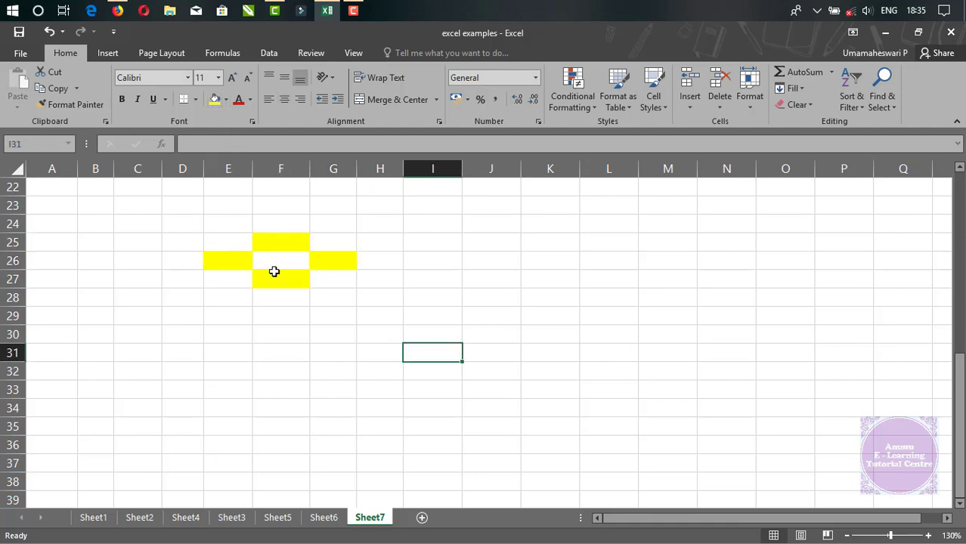
# Enter the letters a in E26, s in F25, d in G26 and x in F27.
pyautogui.click(277, 266)
pyautogui.click(229, 271)
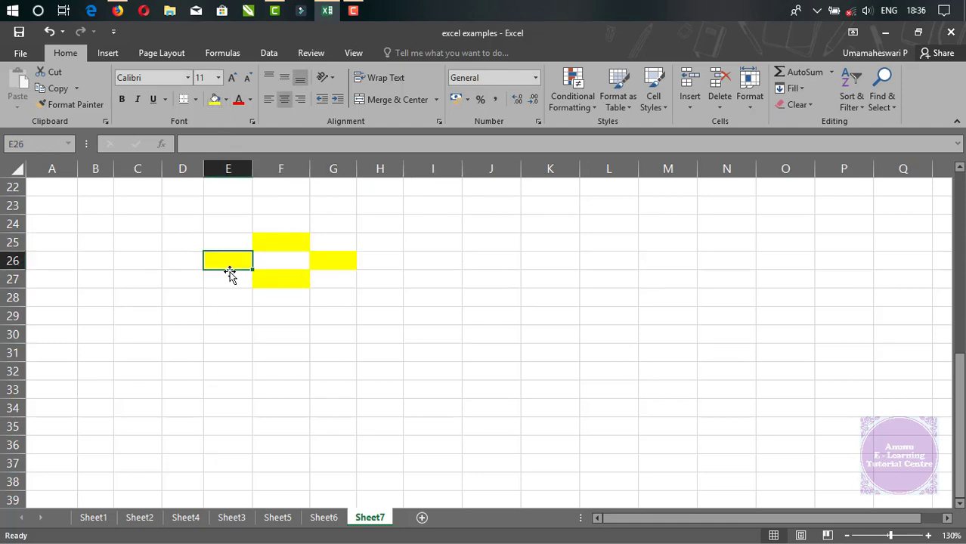
pyautogui.write('a')
pyautogui.press('Right')
pyautogui.press('Up')
pyautogui.write('s')
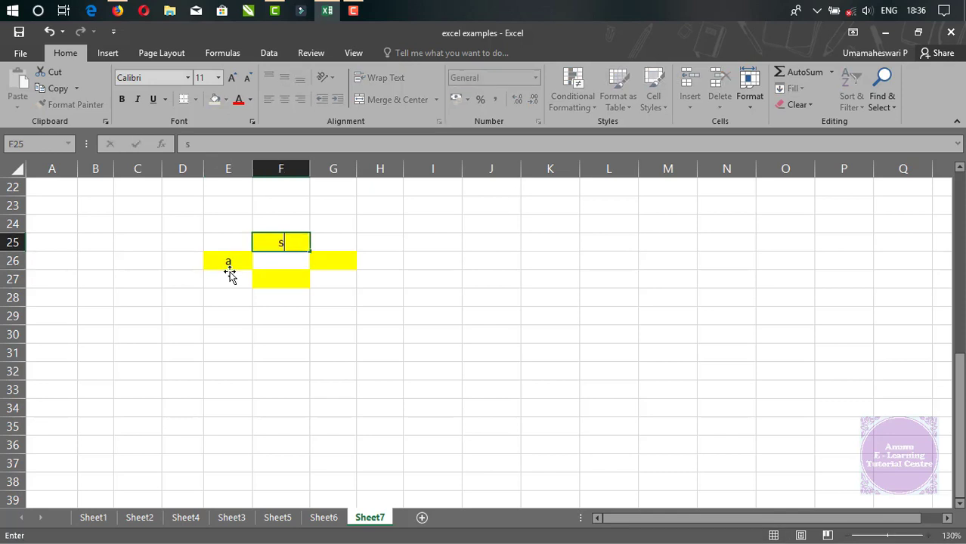
pyautogui.press('Right')
pyautogui.press('Down')
pyautogui.write('d')
pyautogui.press('Down')
pyautogui.press('Left')
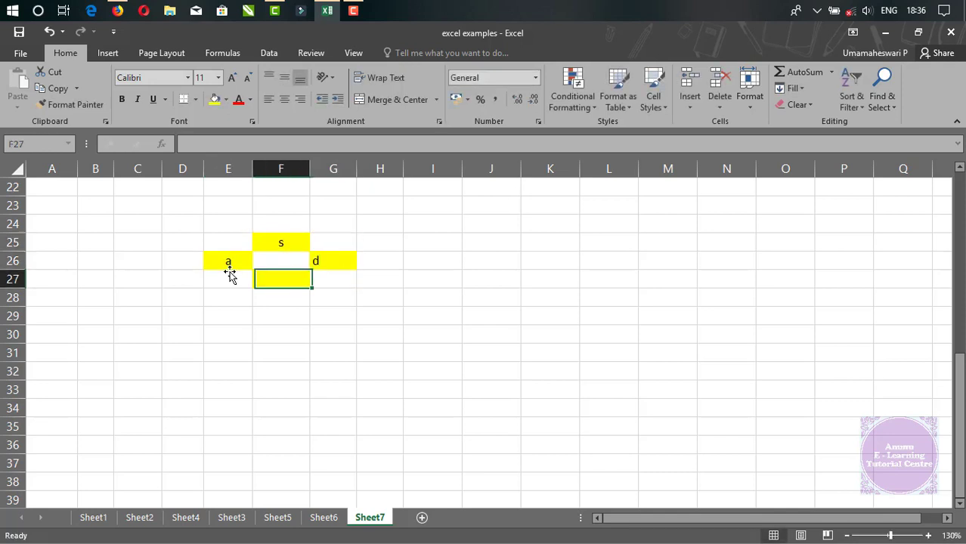
pyautogui.write('x')
pyautogui.press('Up')
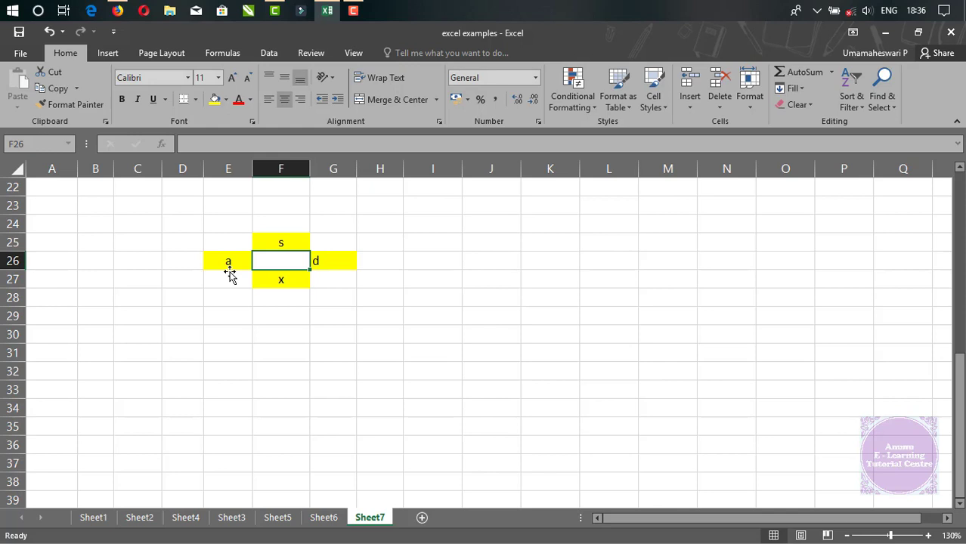
pyautogui.click(432, 331)
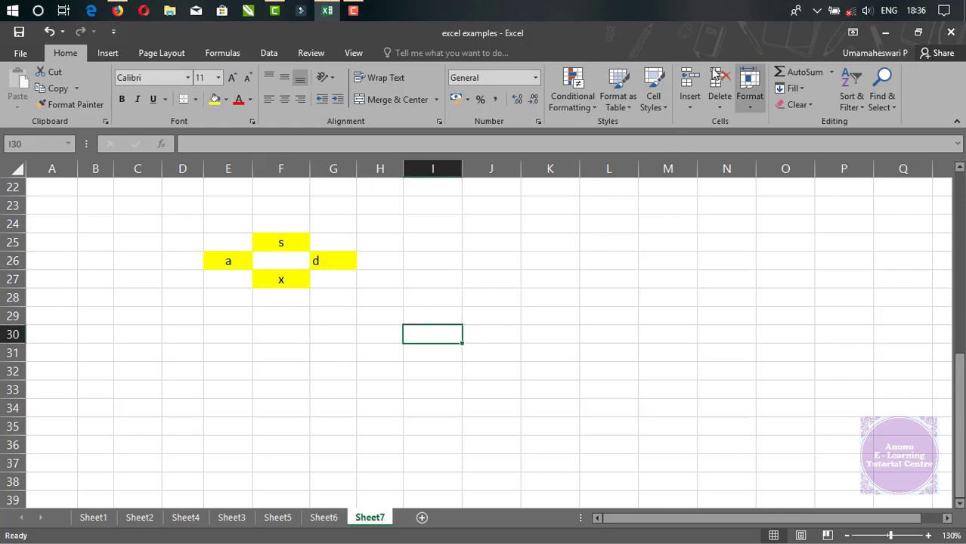
pyautogui.click(690, 102)
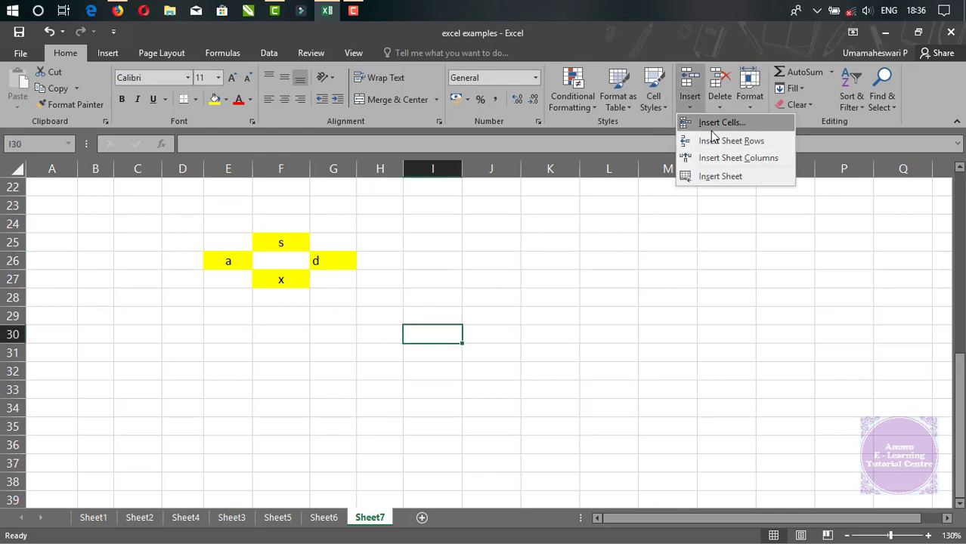
pyautogui.click(541, 297)
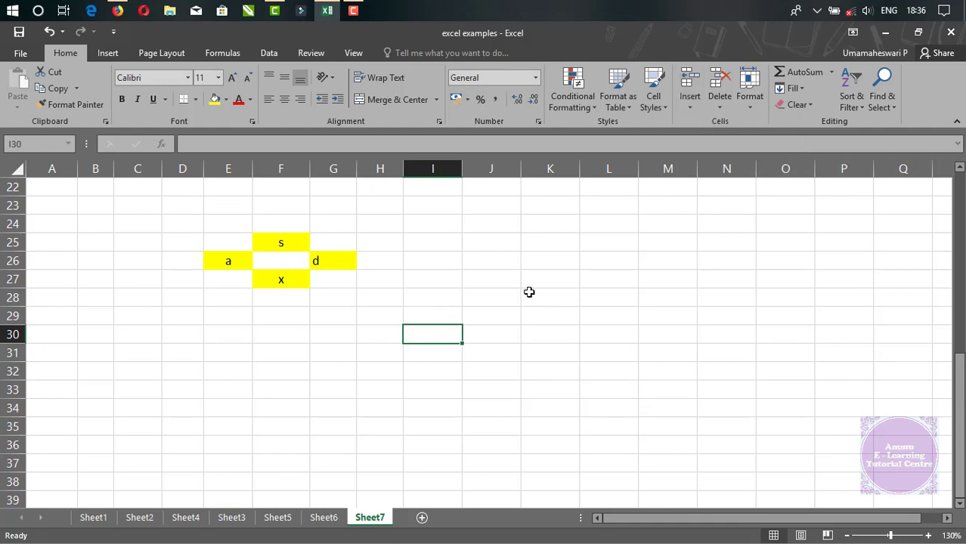
pyautogui.click(690, 106)
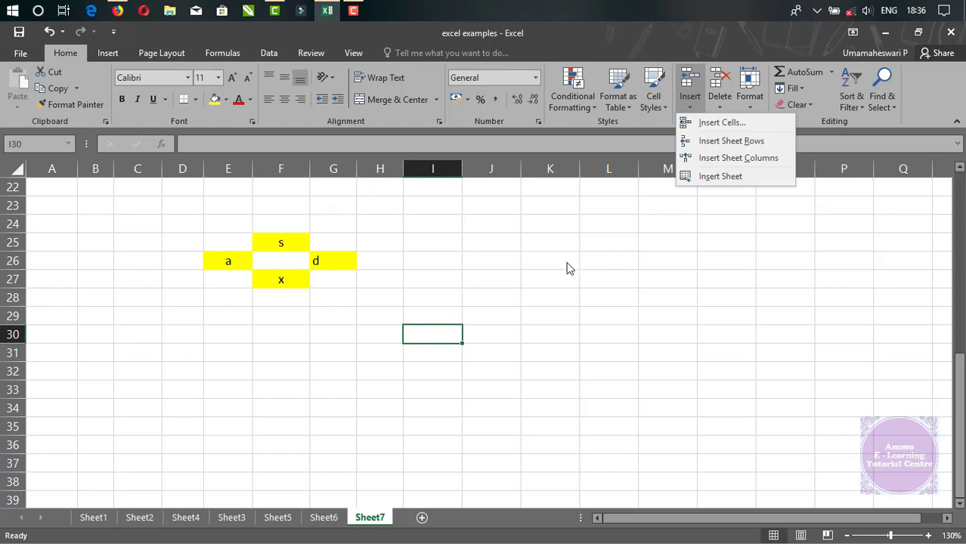
pyautogui.click(354, 305)
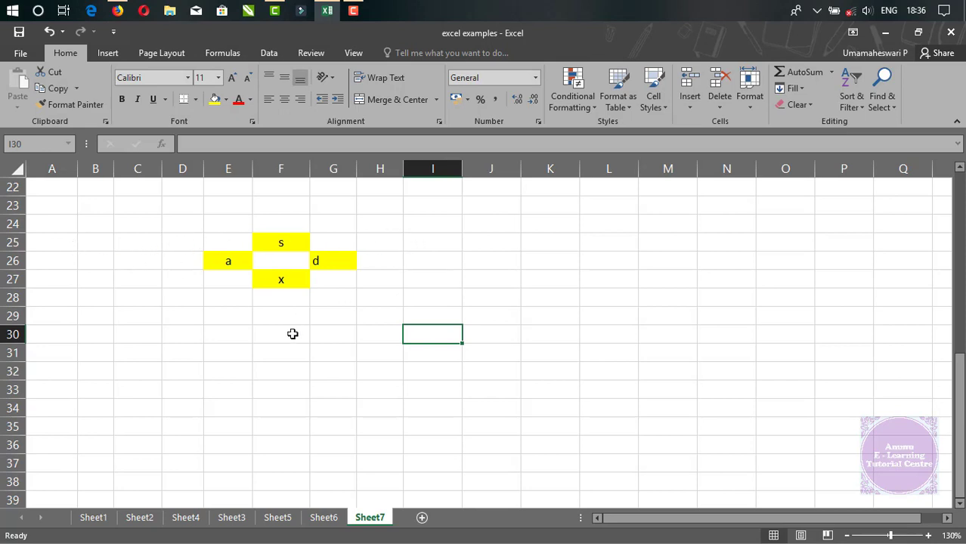
# Enter the letter f in cell F26, in the middle of the yellow cells.
pyautogui.click(268, 261)
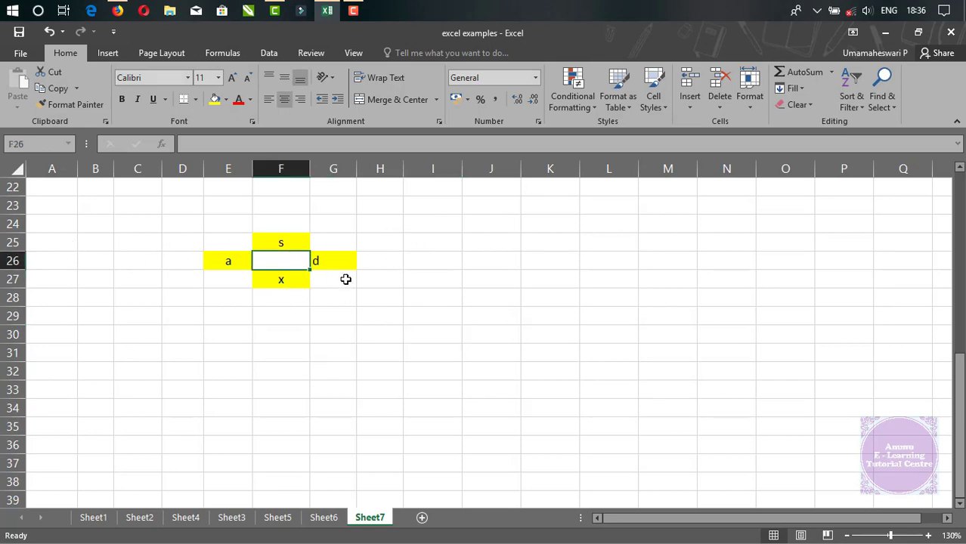
pyautogui.write('f')
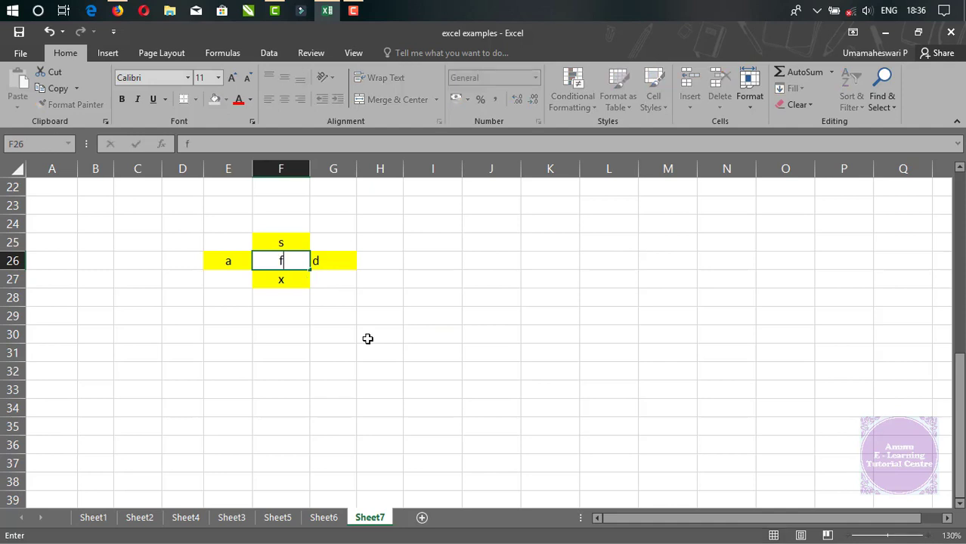
pyautogui.click(369, 337)
# Insert a cell at F26 with the Shift cells down option.
pyautogui.click(303, 261)
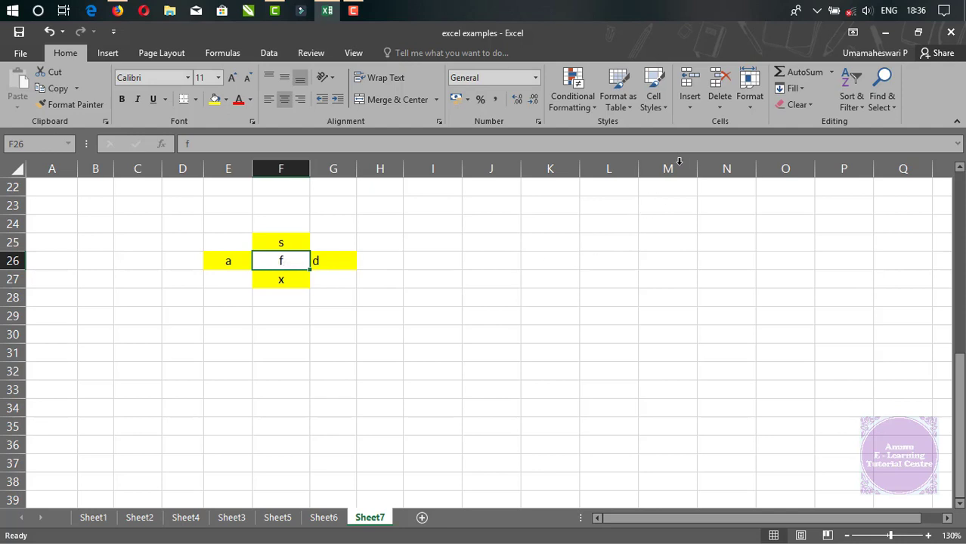
pyautogui.click(694, 107)
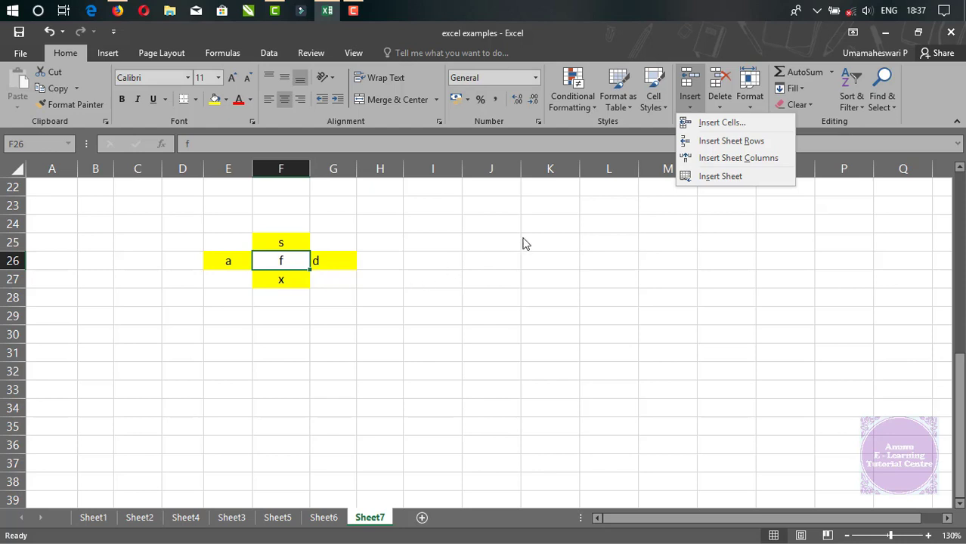
pyautogui.click(741, 125)
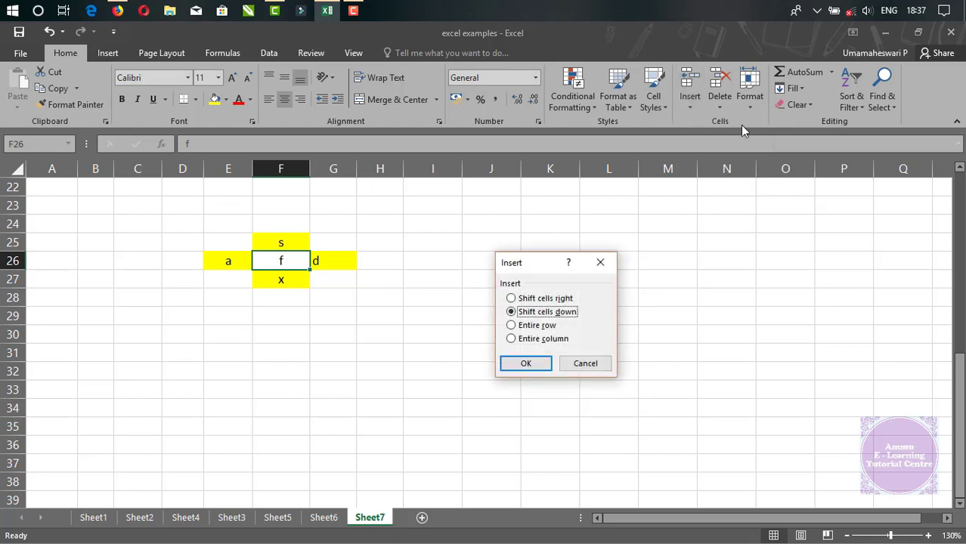
pyautogui.moveTo(538, 262); pyautogui.dragTo(543, 207)
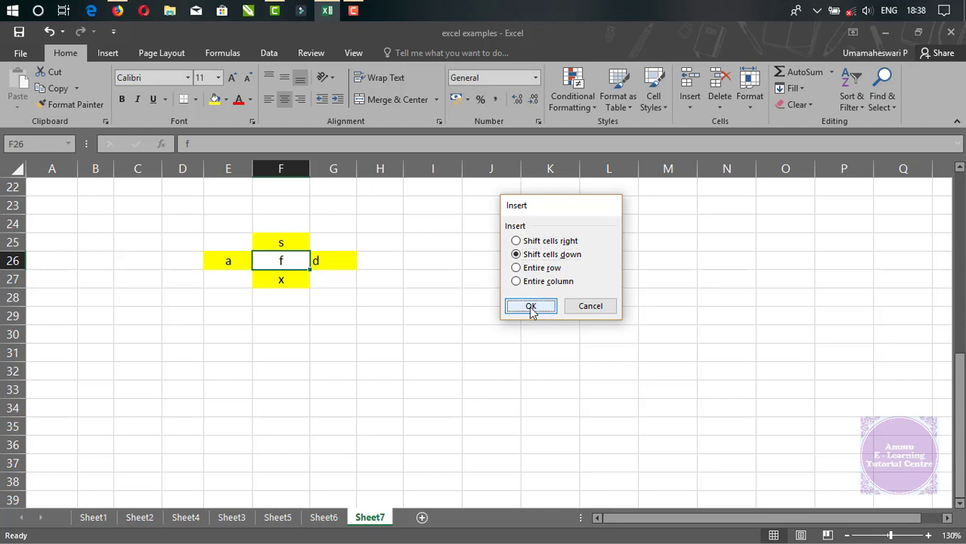
pyautogui.click(530, 307)
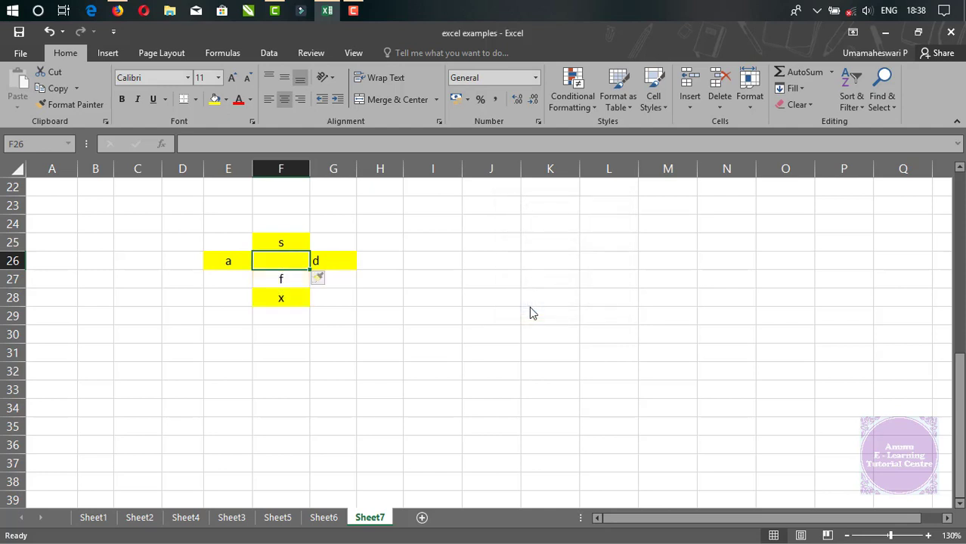
# Examine the inserted cell F26, the cells below it in column F, and its neighbours E26 and G26.
pyautogui.click(373, 326)
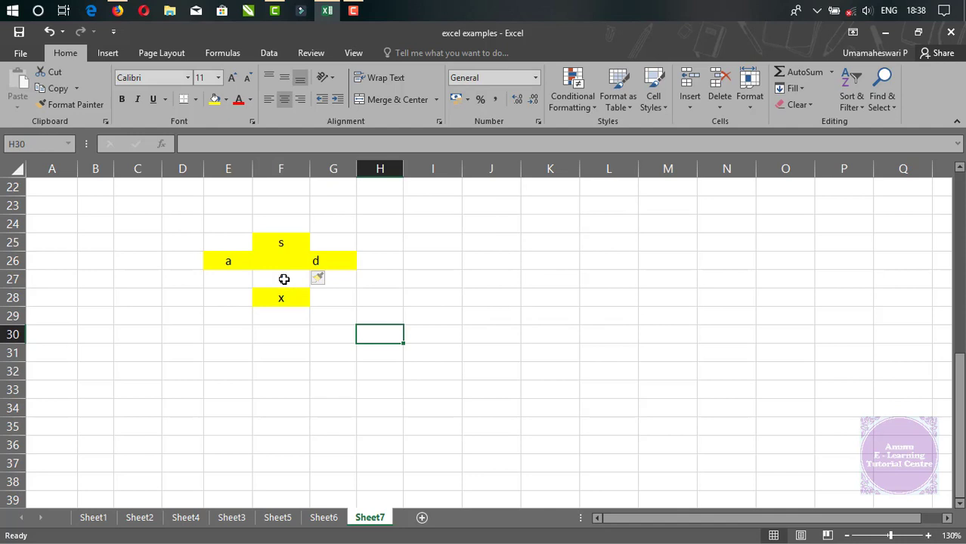
pyautogui.click(285, 279)
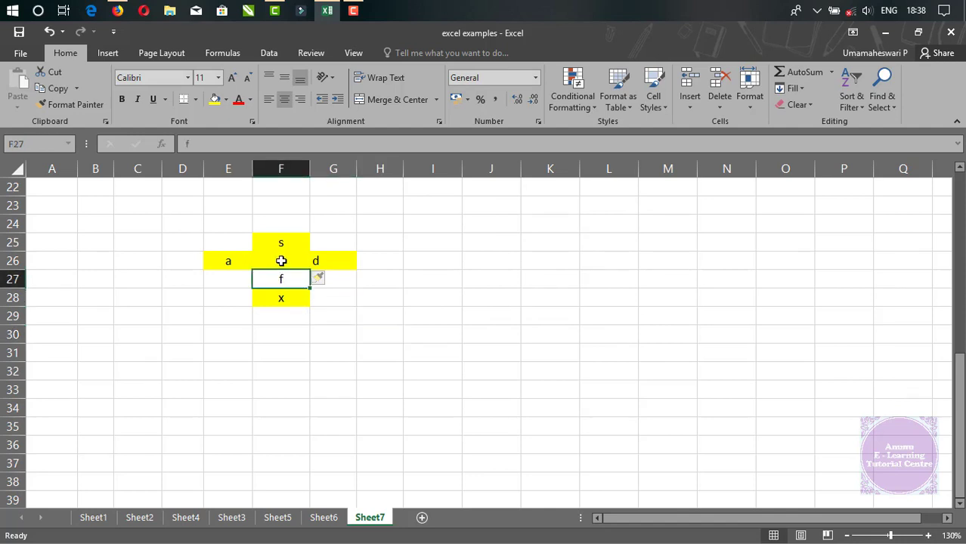
pyautogui.click(281, 261)
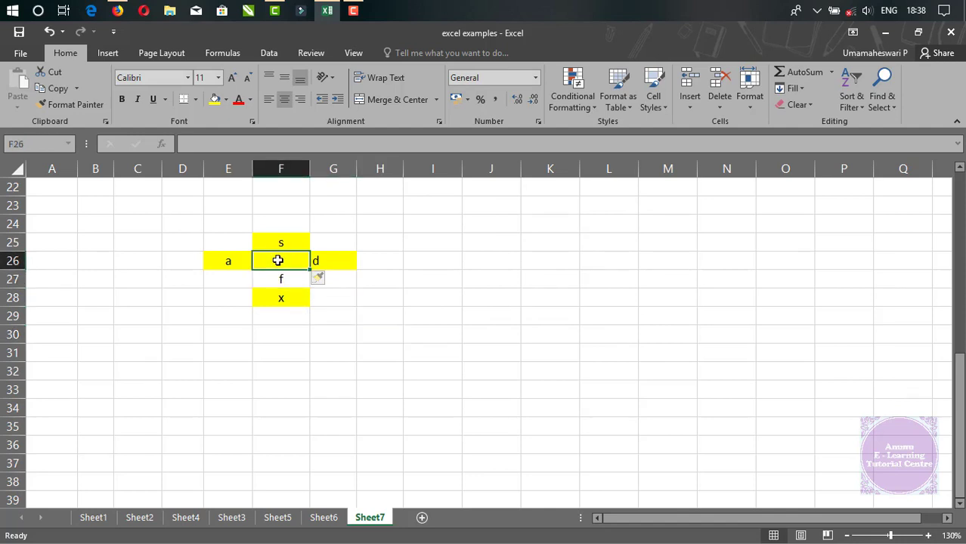
pyautogui.moveTo(278, 279); pyautogui.dragTo(278, 298)
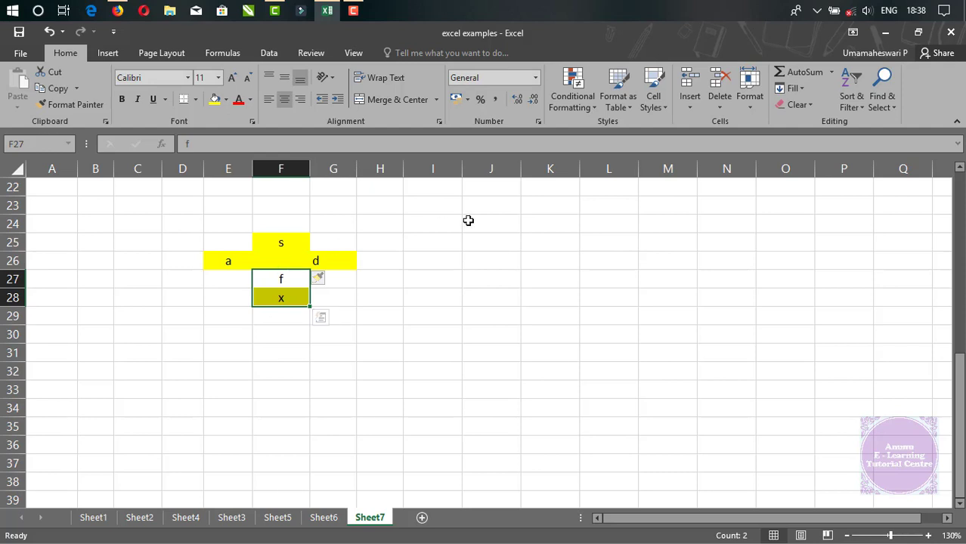
pyautogui.click(273, 259)
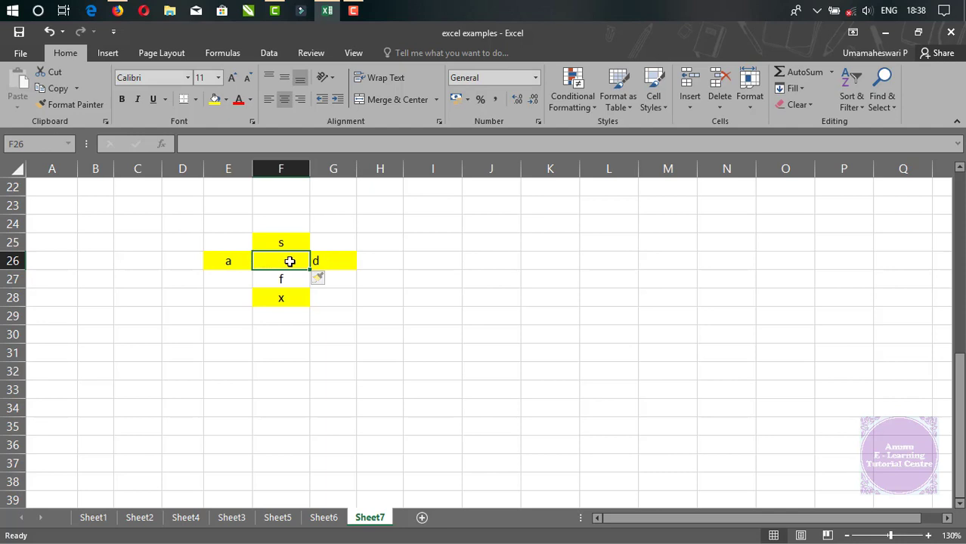
pyautogui.click(317, 261)
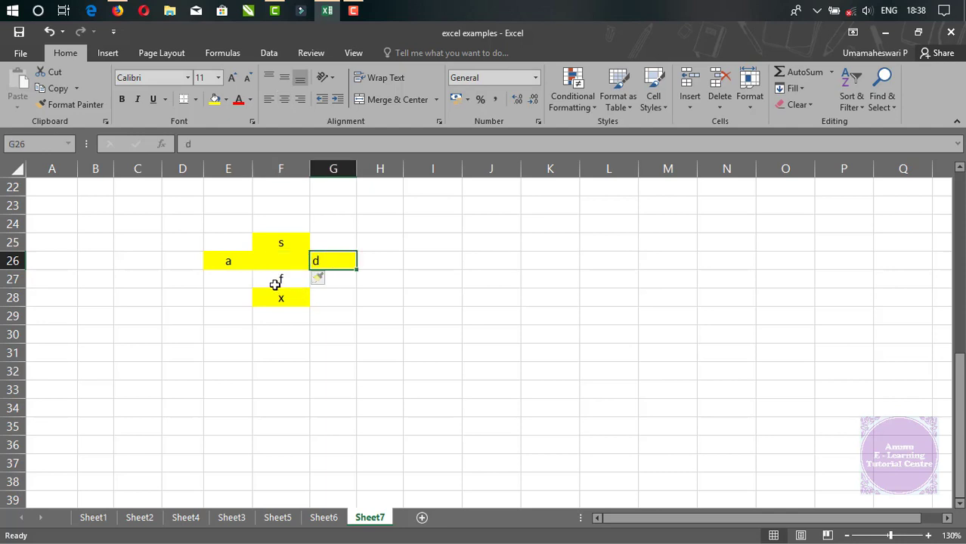
pyautogui.click(230, 262)
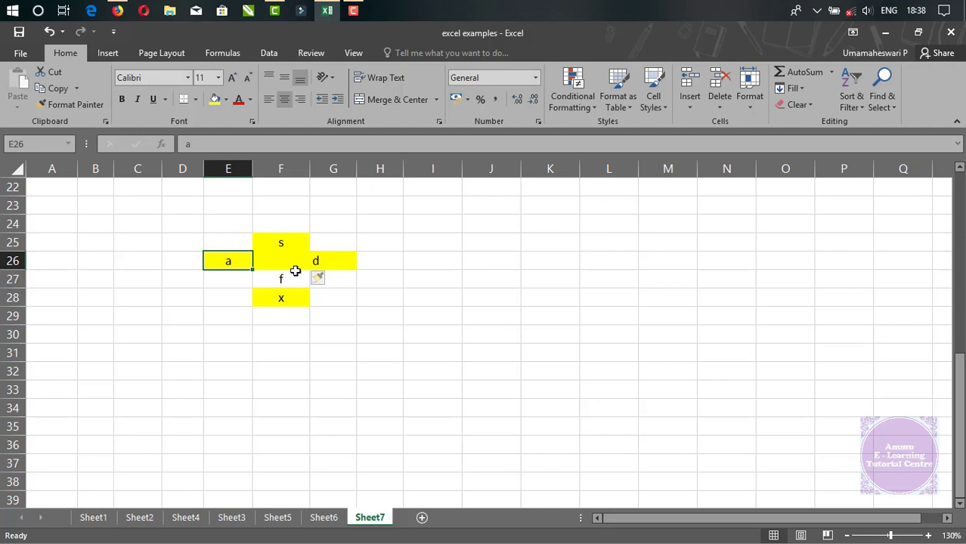
pyautogui.click(337, 261)
pyautogui.click(285, 280)
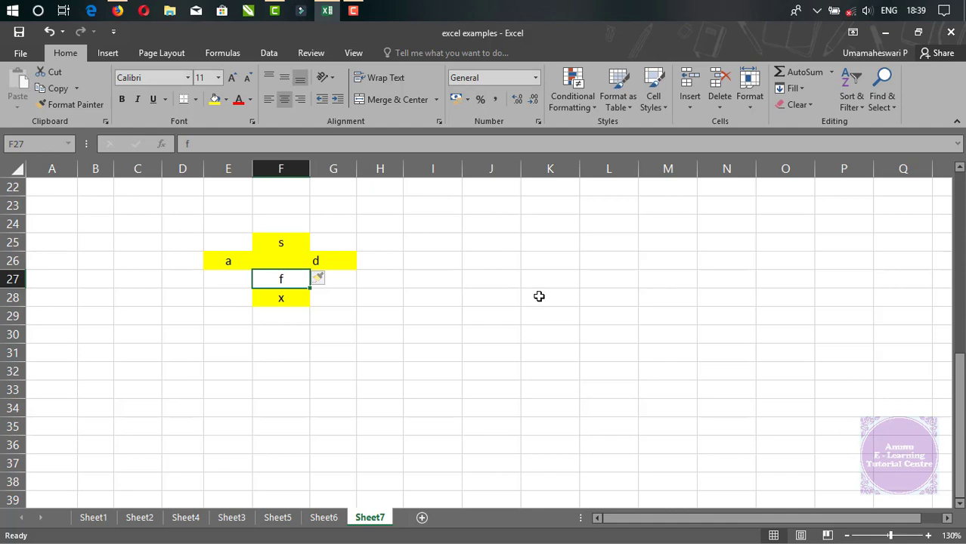
# Undo the cell insertion at F26.
pyautogui.click(286, 264)
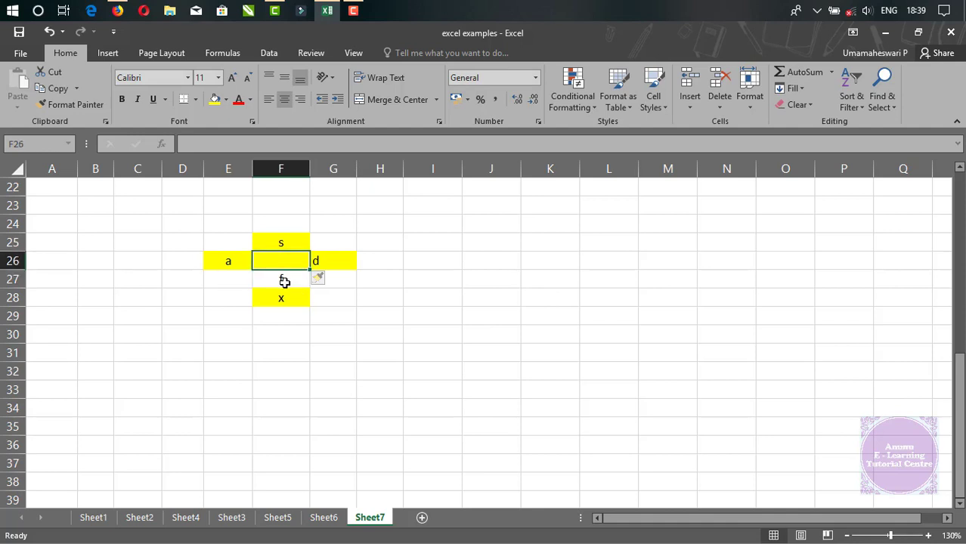
pyautogui.hotkey('ctrl', 'z')
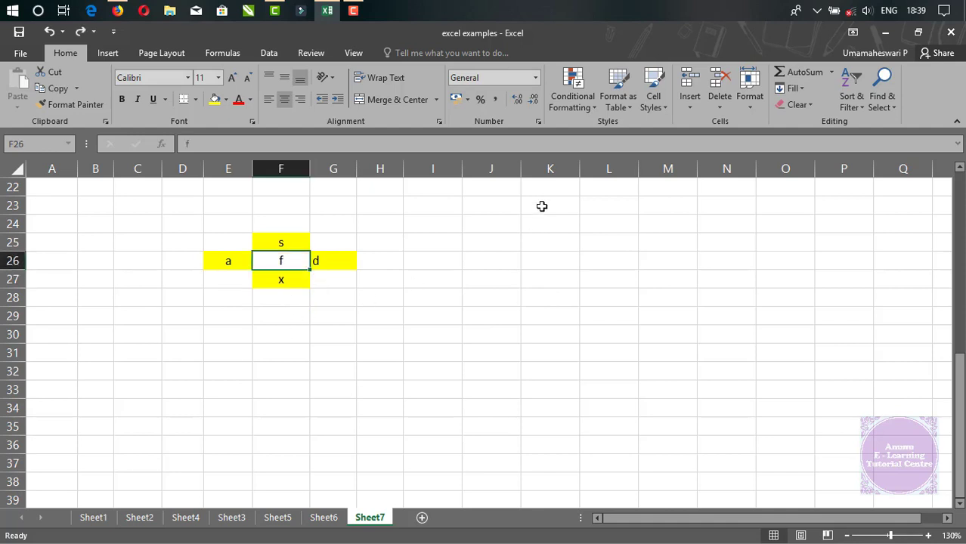
# Insert a cell at F26 with the Shift cells right option and undo the insertion.
pyautogui.click(689, 109)
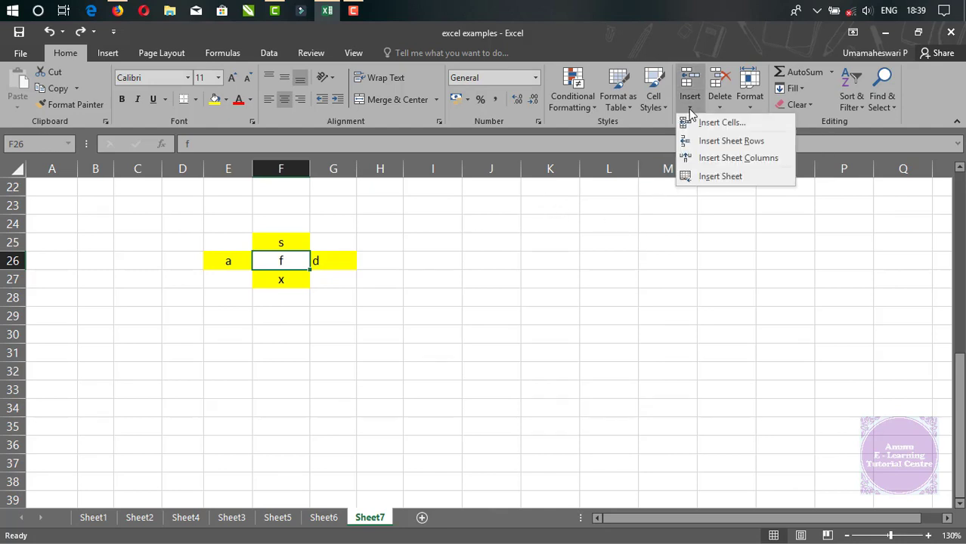
pyautogui.click(700, 123)
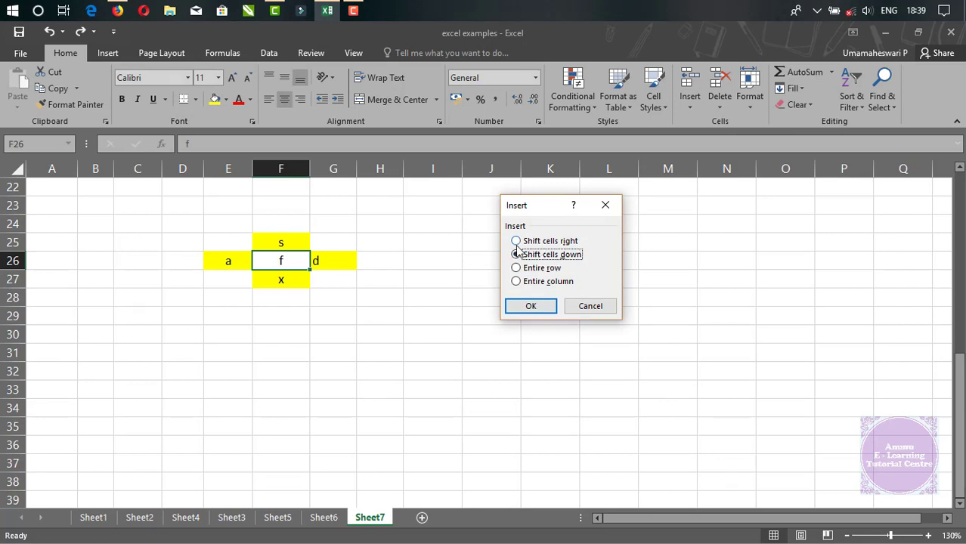
pyautogui.click(517, 242)
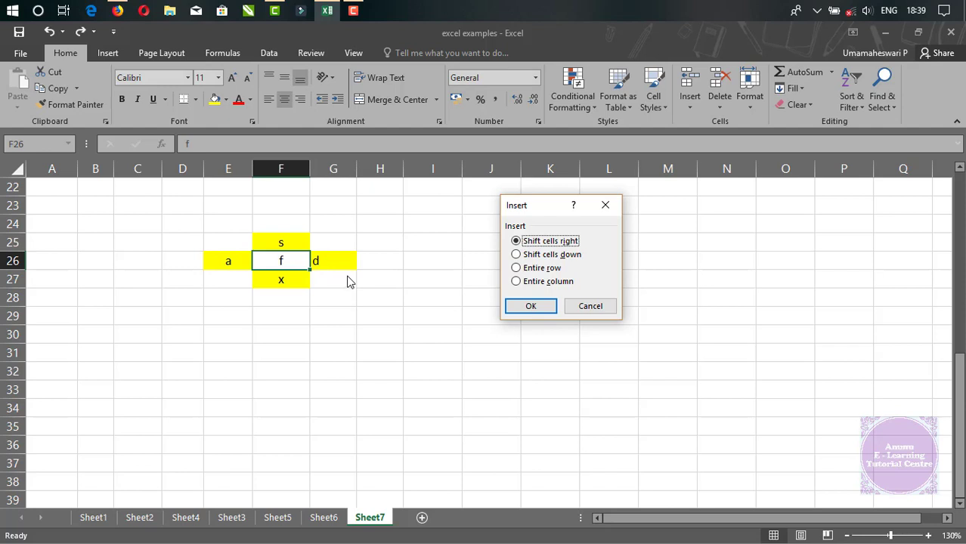
pyautogui.click(529, 308)
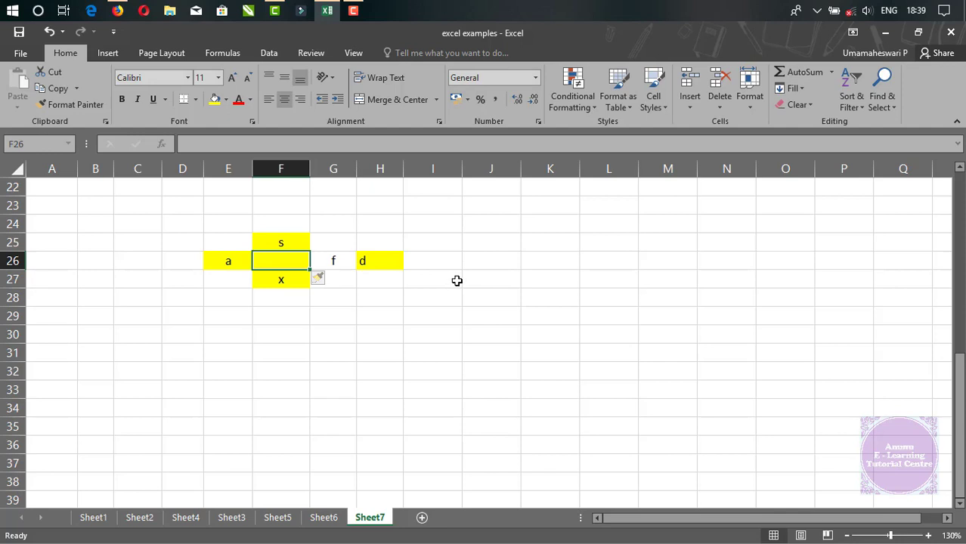
pyautogui.hotkey('ctrl', 'z')
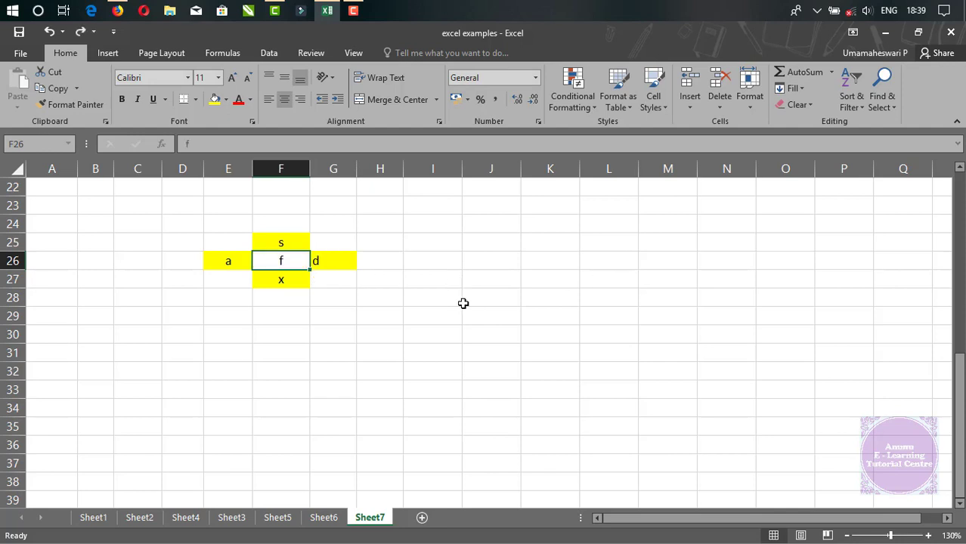
# Insert an entire row at F26 through Insert Cells, select E27:G27 to inspect the shifted row, and undo the insertion.
pyautogui.click(691, 108)
pyautogui.click(705, 121)
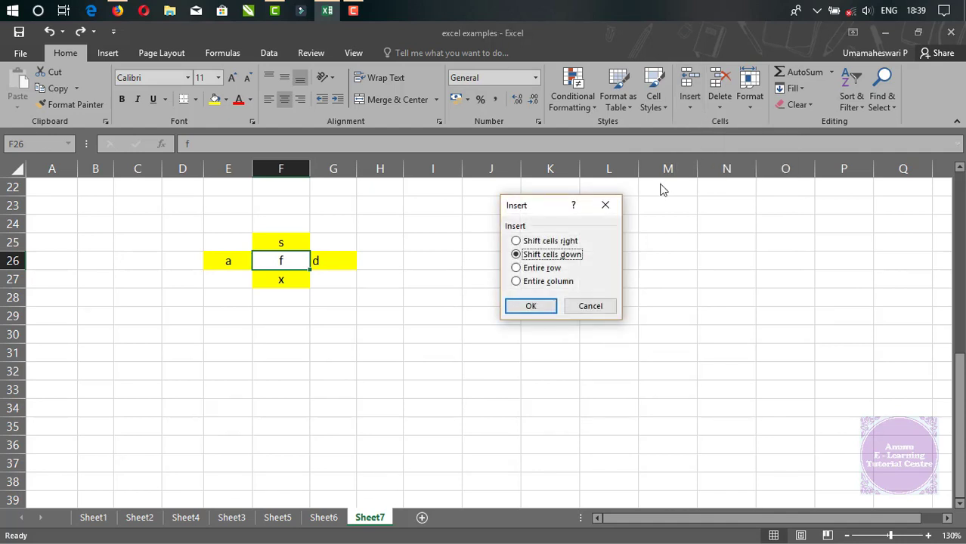
pyautogui.click(514, 269)
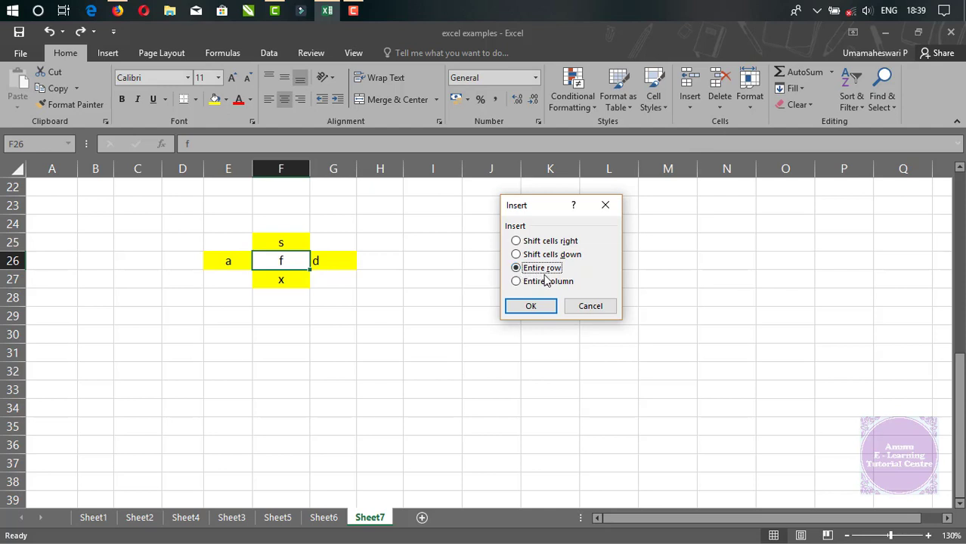
pyautogui.click(539, 313)
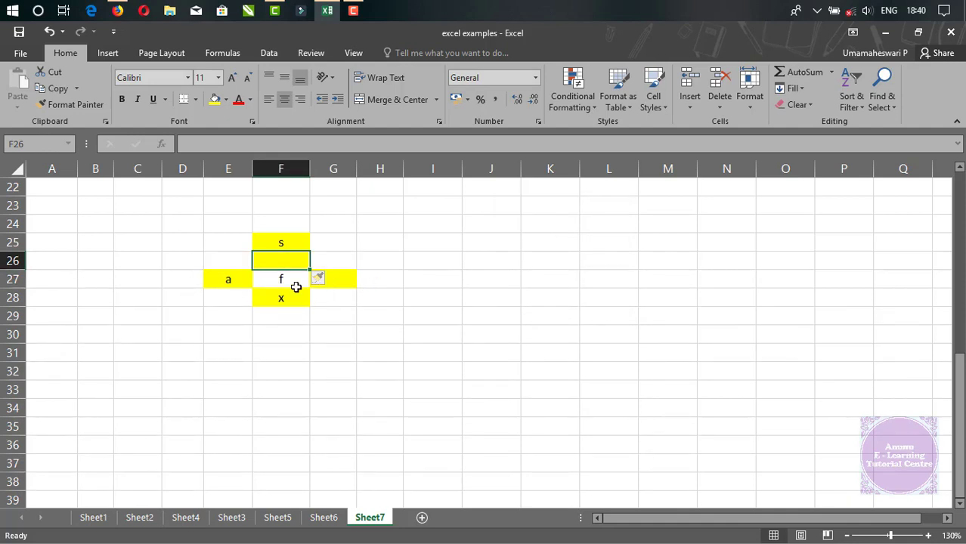
pyautogui.moveTo(229, 281); pyautogui.dragTo(349, 278)
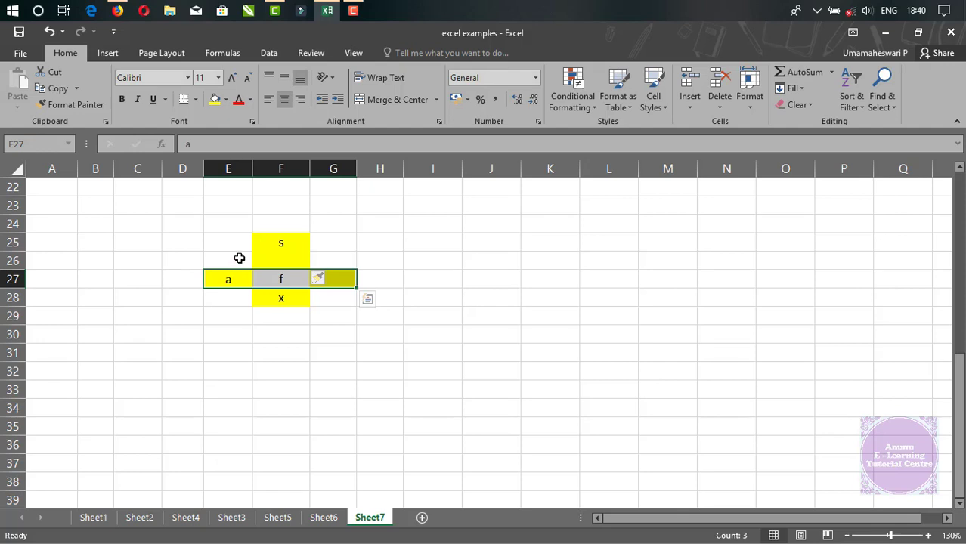
pyautogui.hotkey('ctrl', 'z')
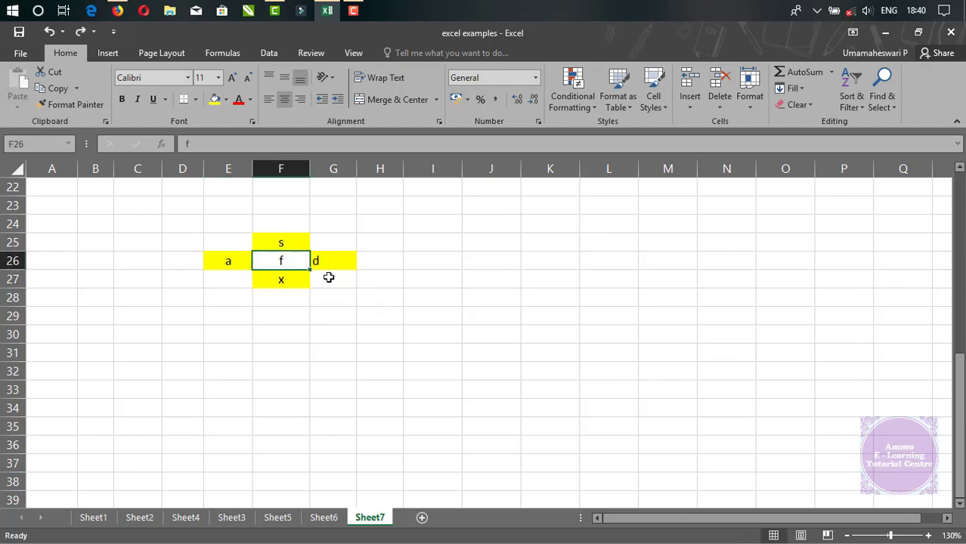
# Insert an entire column at F26 through Insert Cells and undo the insertion.
pyautogui.click(690, 112)
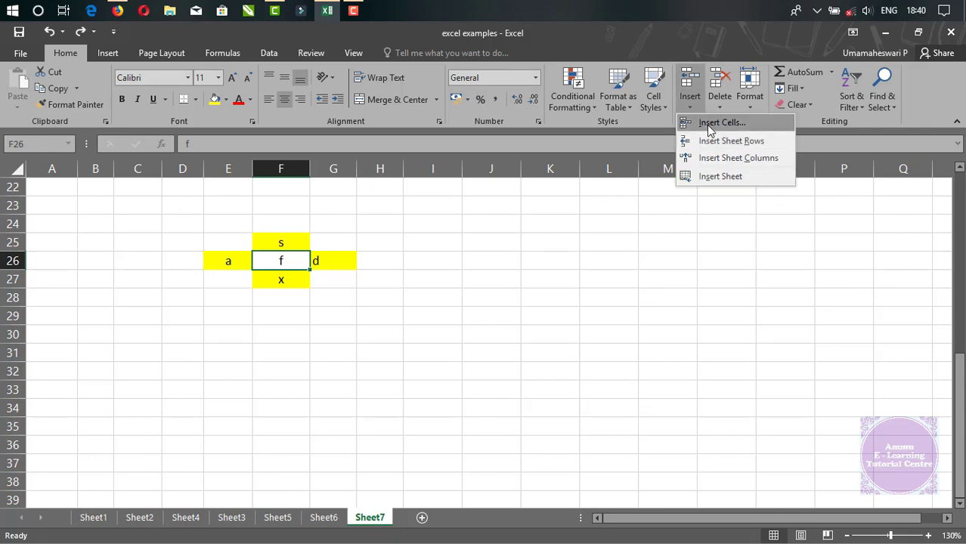
pyautogui.click(711, 124)
pyautogui.click(520, 282)
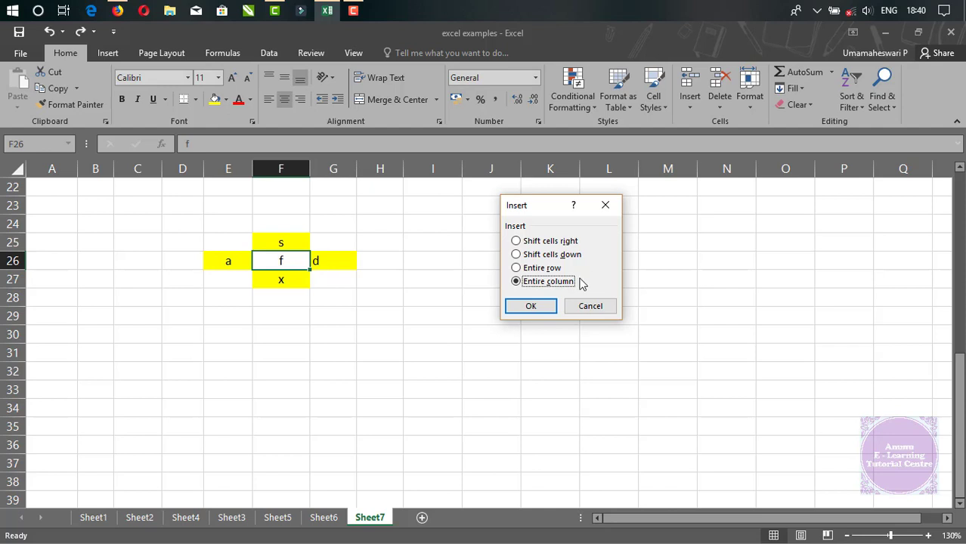
pyautogui.click(529, 305)
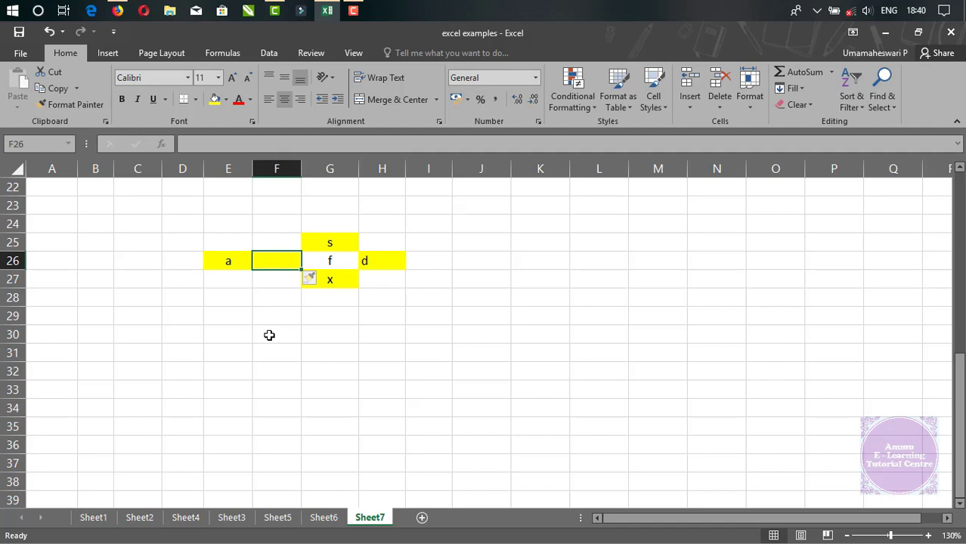
pyautogui.hotkey('ctrl', 'z')
pyautogui.click(690, 102)
pyautogui.click(686, 123)
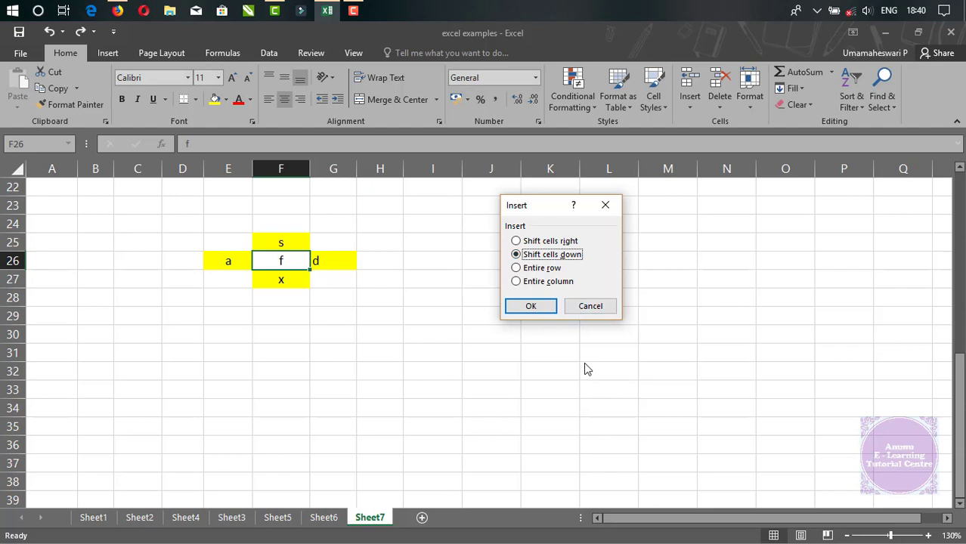
pyautogui.press('Escape')
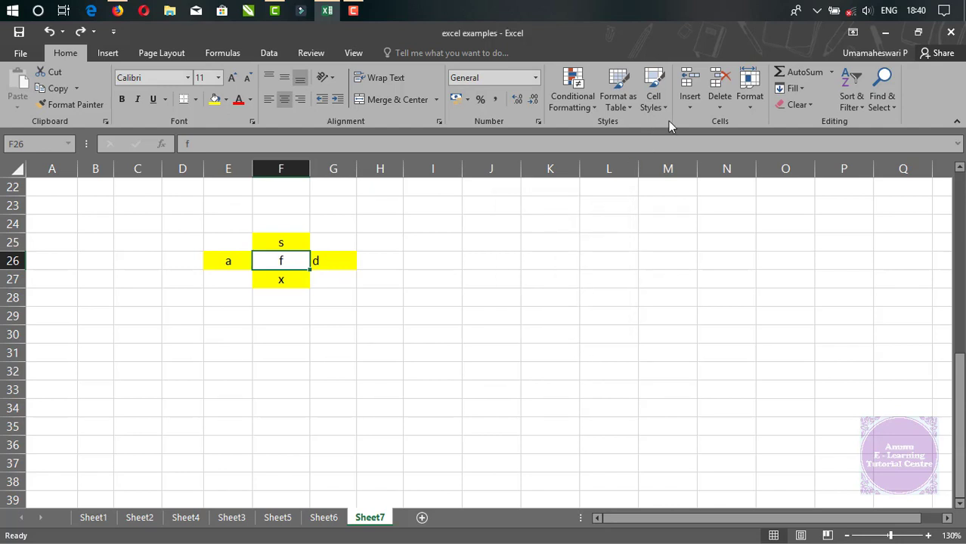
# Insert a sheet row at F26, and view the matching Entire row option of Insert Cells without applying it.
pyautogui.click(691, 106)
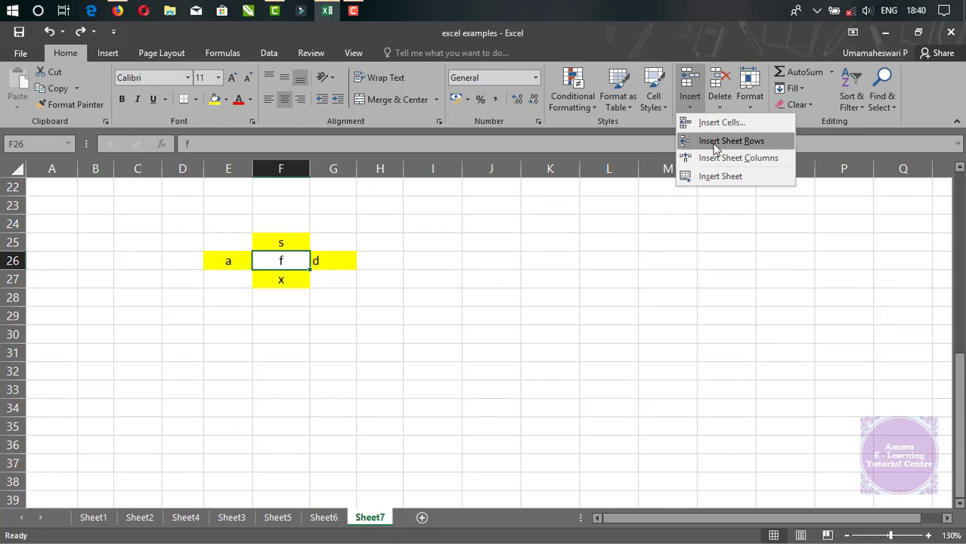
pyautogui.click(716, 143)
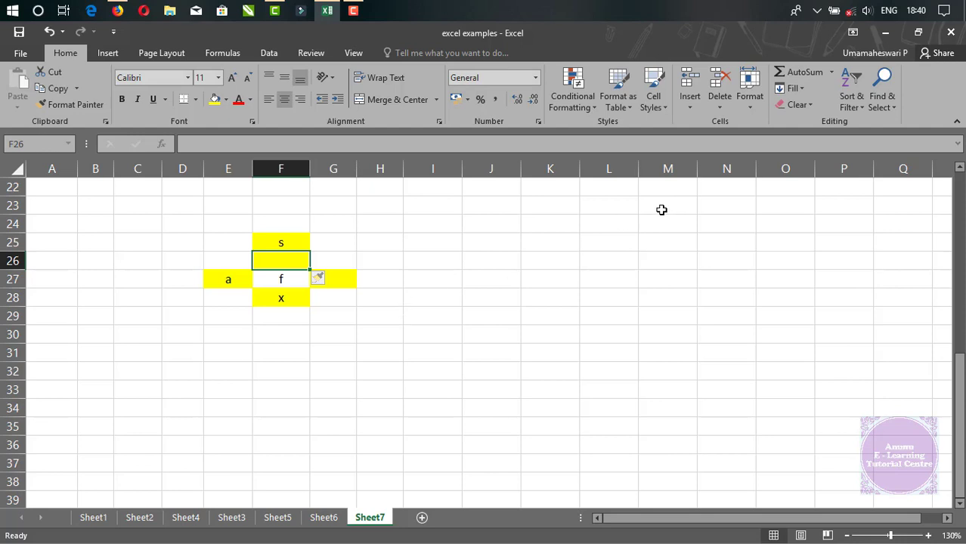
pyautogui.click(688, 106)
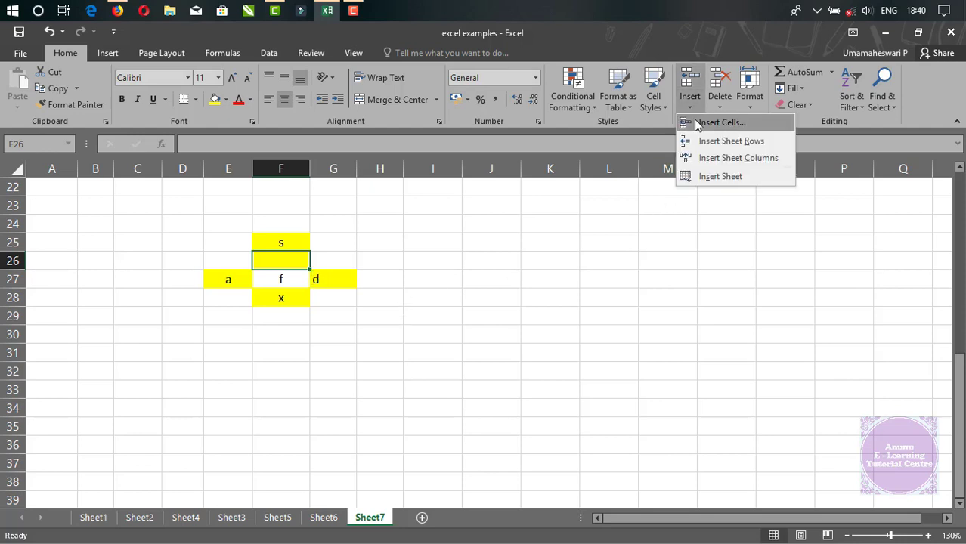
pyautogui.click(698, 123)
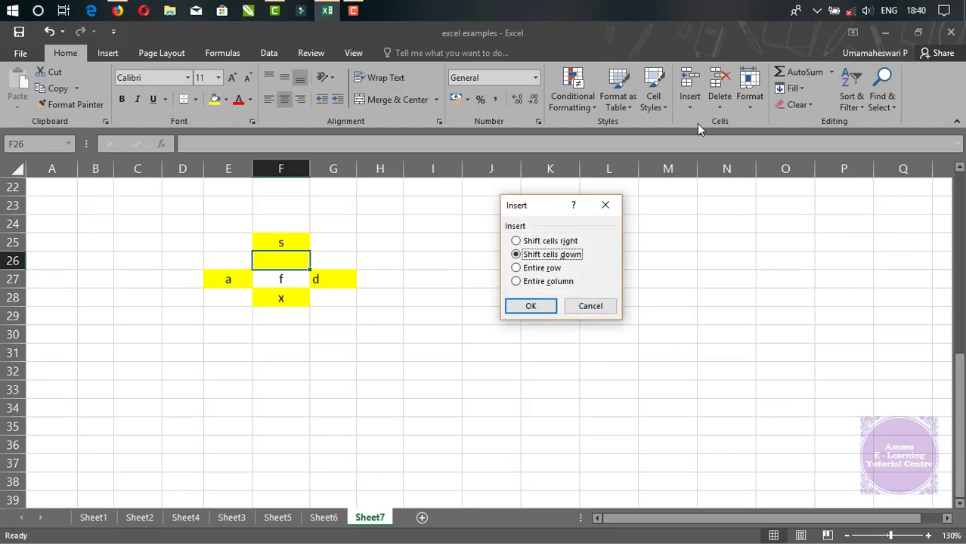
pyautogui.click(534, 273)
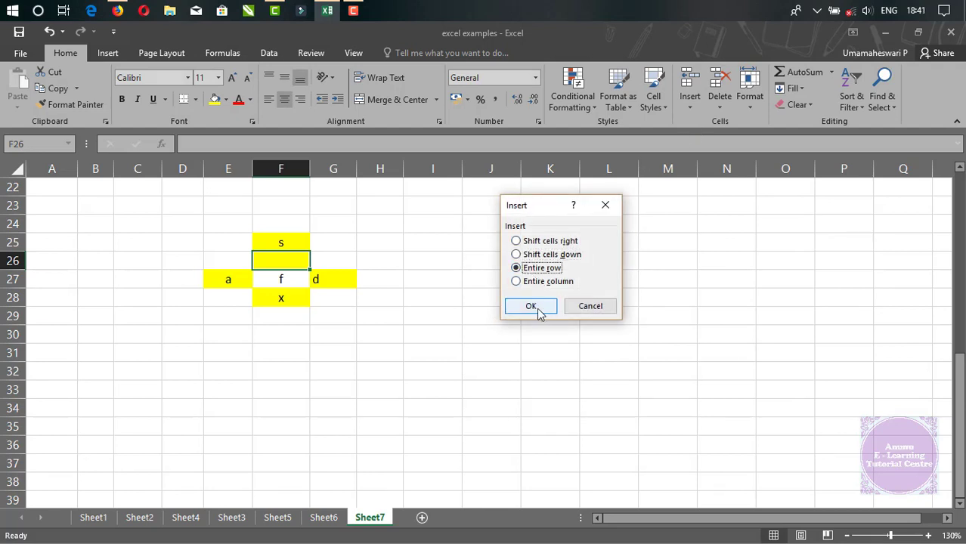
pyautogui.click(577, 307)
# Insert a second sheet row at row 26 and undo both row insertions.
pyautogui.click(690, 110)
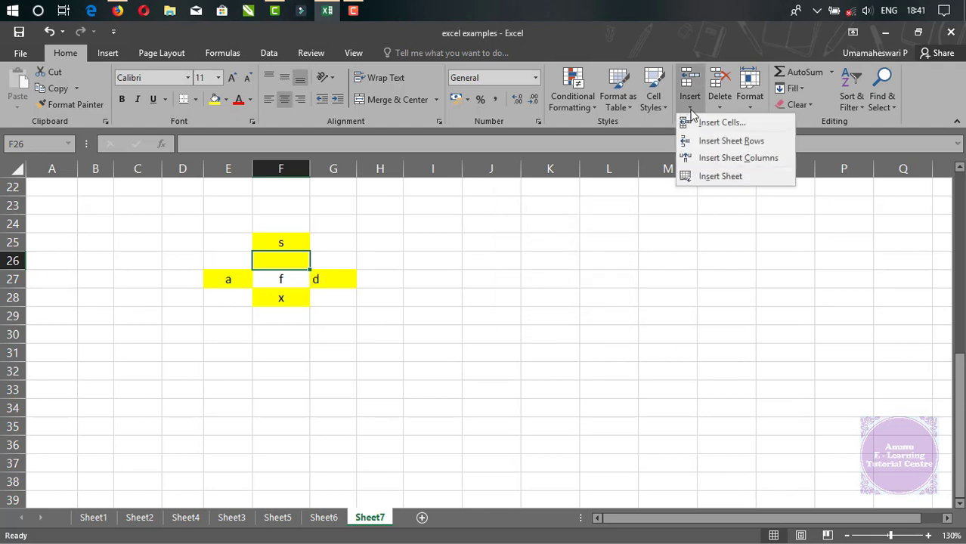
pyautogui.click(729, 143)
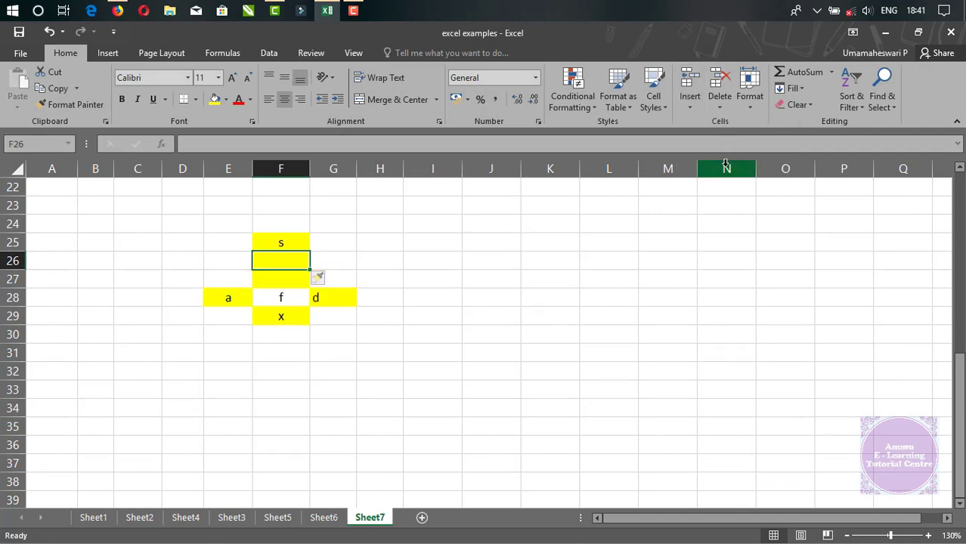
pyautogui.hotkey('ctrl', 'z')
pyautogui.hotkey('ctrl', 'z')
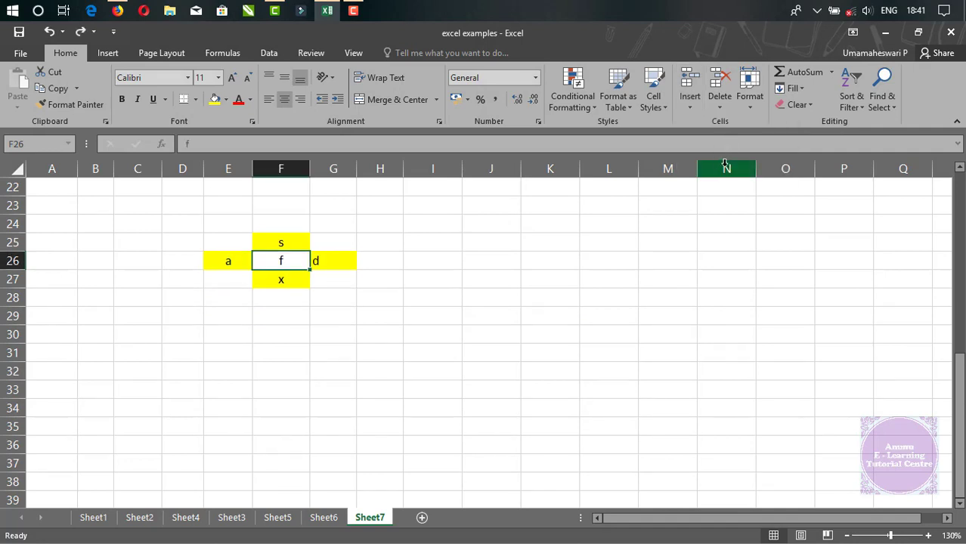
# Insert a sheet column at F26 and undo the insertion.
pyautogui.click(688, 110)
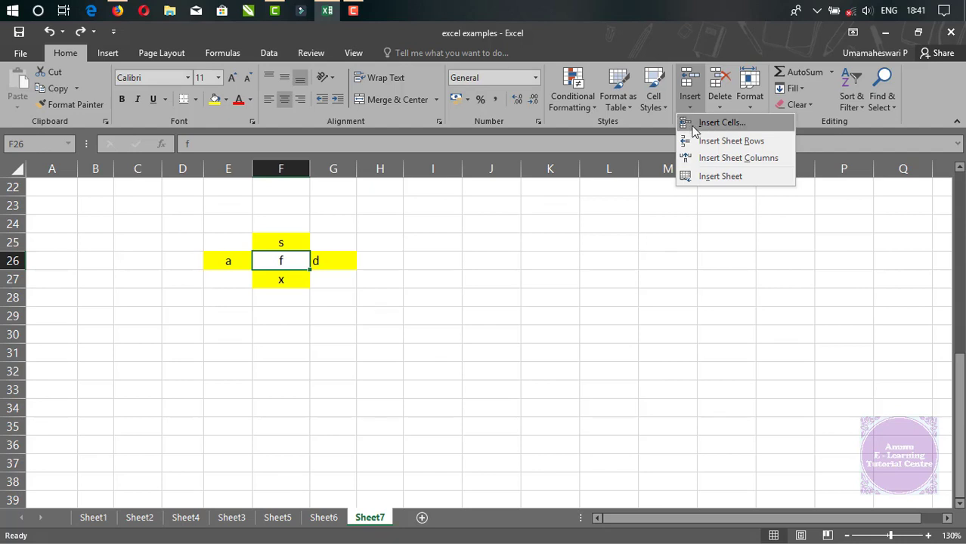
pyautogui.click(756, 159)
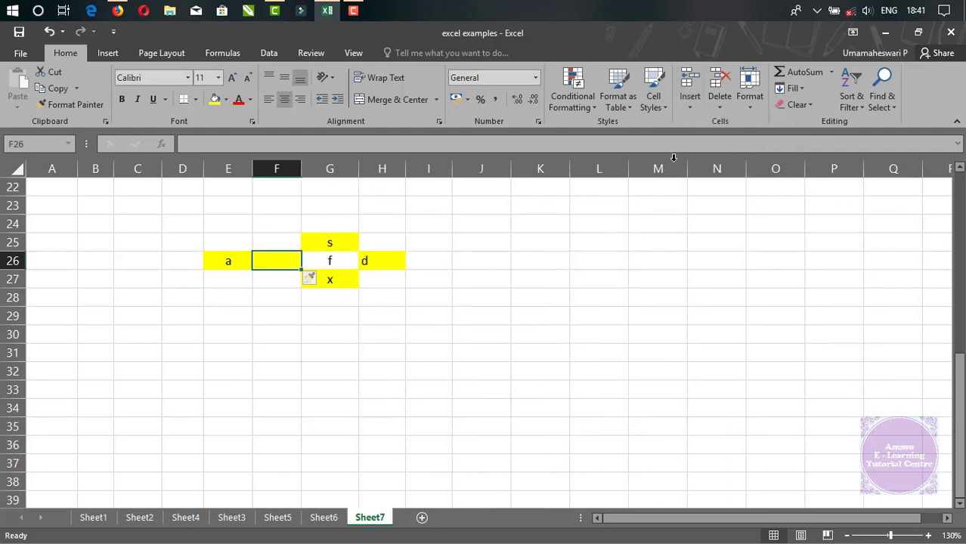
pyautogui.hotkey('ctrl', 'z')
# View the matching Entire column option of Insert Cells for F26 and cancel without inserting.
pyautogui.click(690, 111)
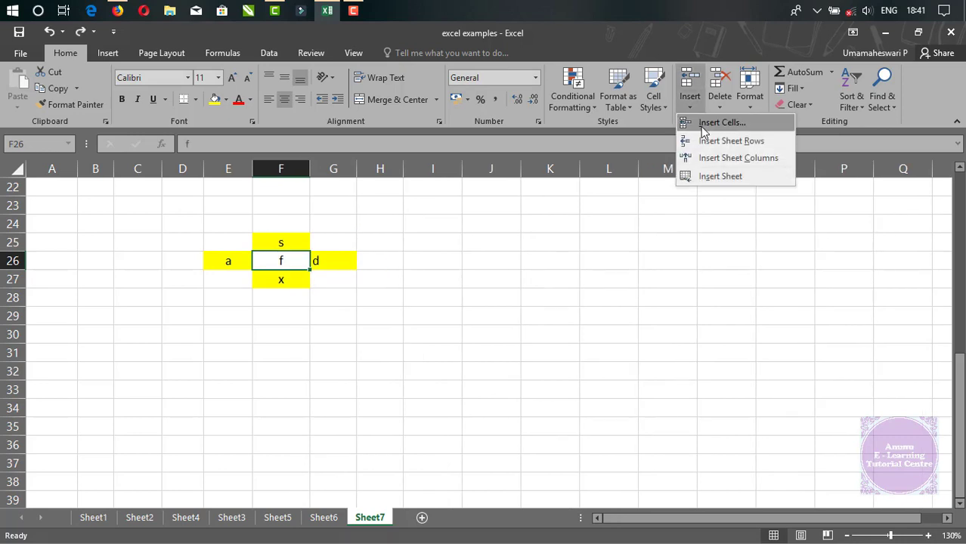
pyautogui.click(711, 121)
pyautogui.click(538, 285)
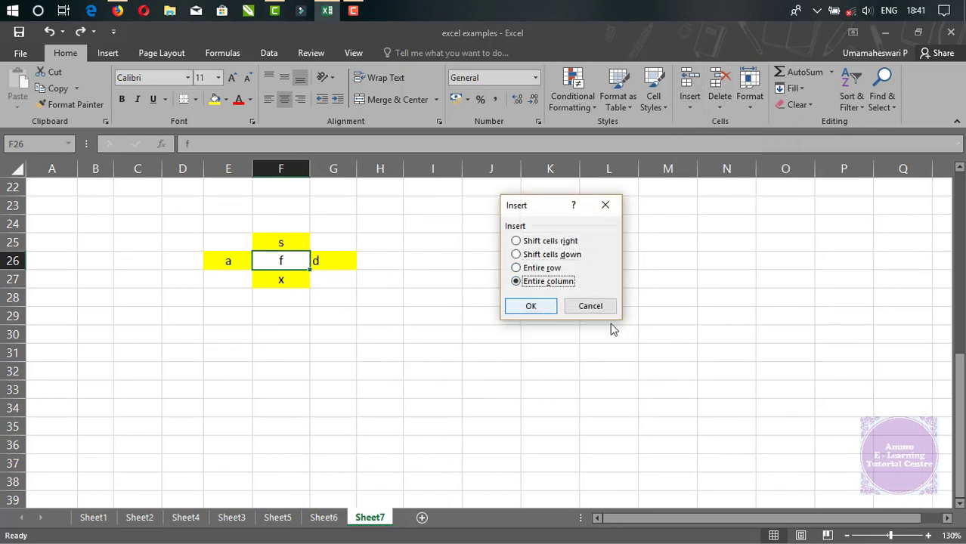
pyautogui.press('Escape')
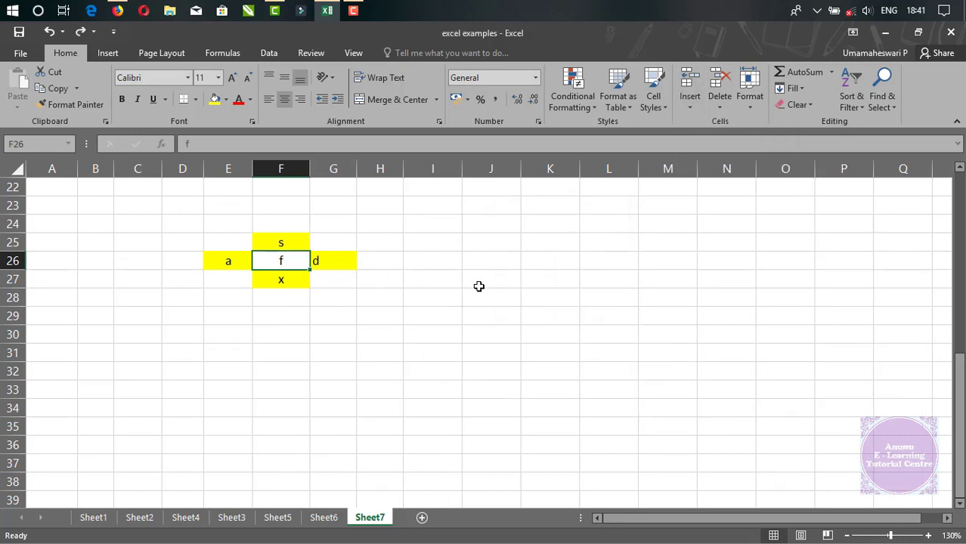
# Insert a new worksheet before Sheet7 and switch between the two sheets to compare them, ending on Sheet7.
pyautogui.click(691, 107)
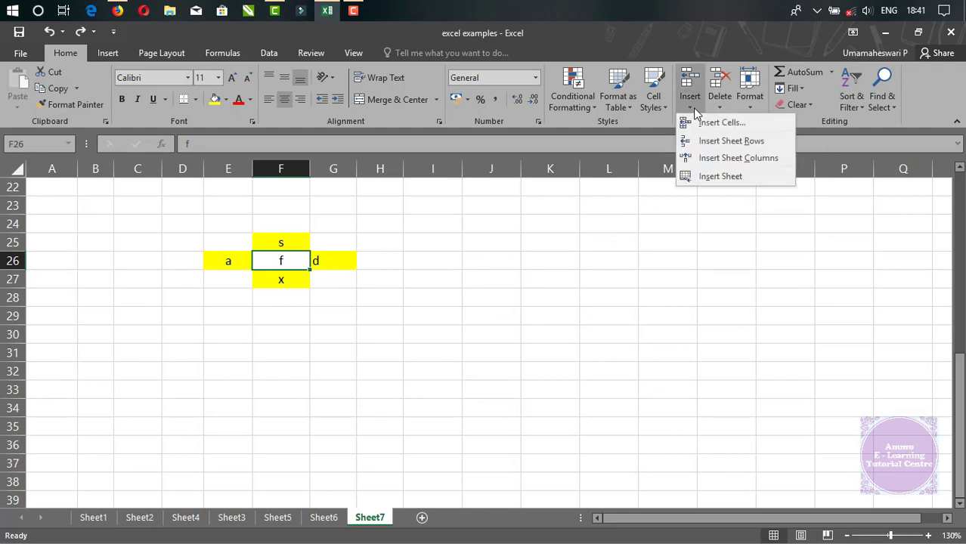
pyautogui.click(716, 175)
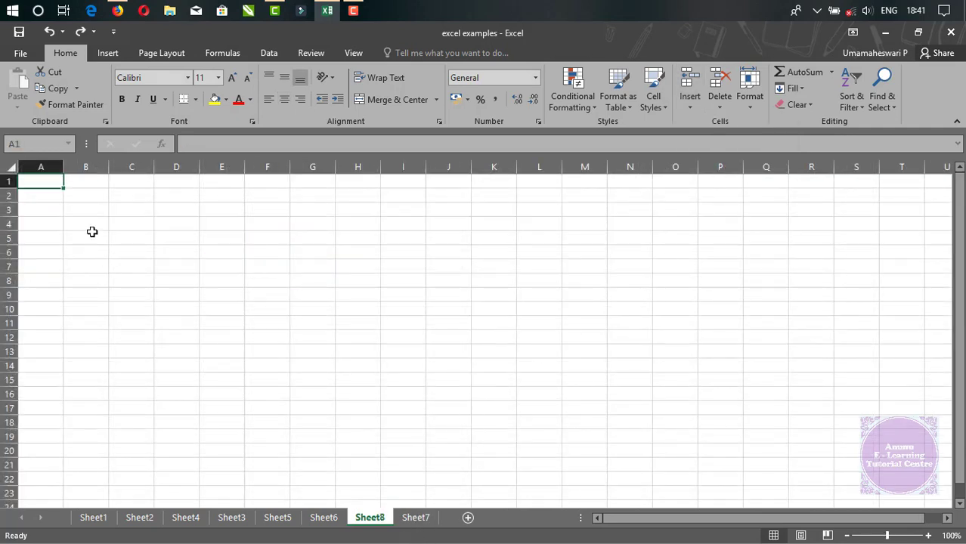
pyautogui.click(416, 518)
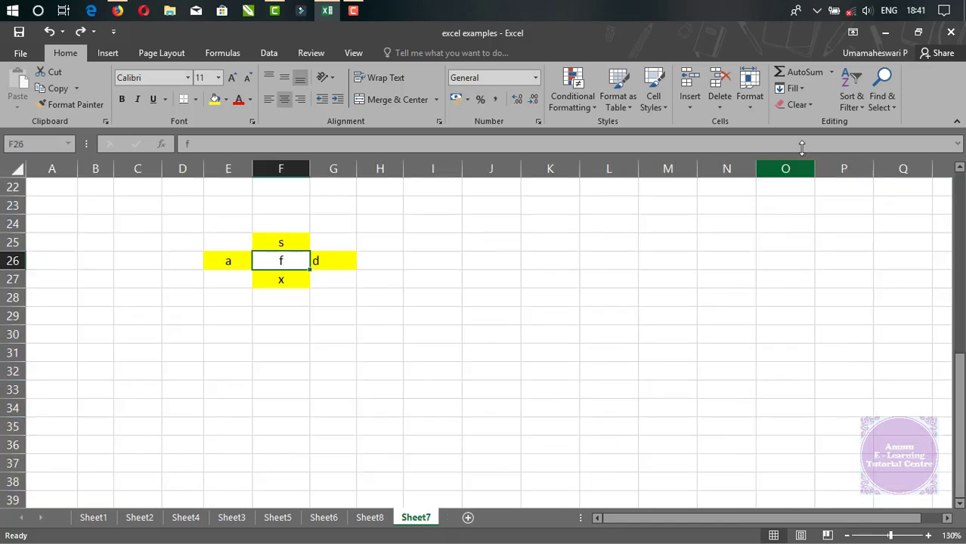
pyautogui.click(366, 520)
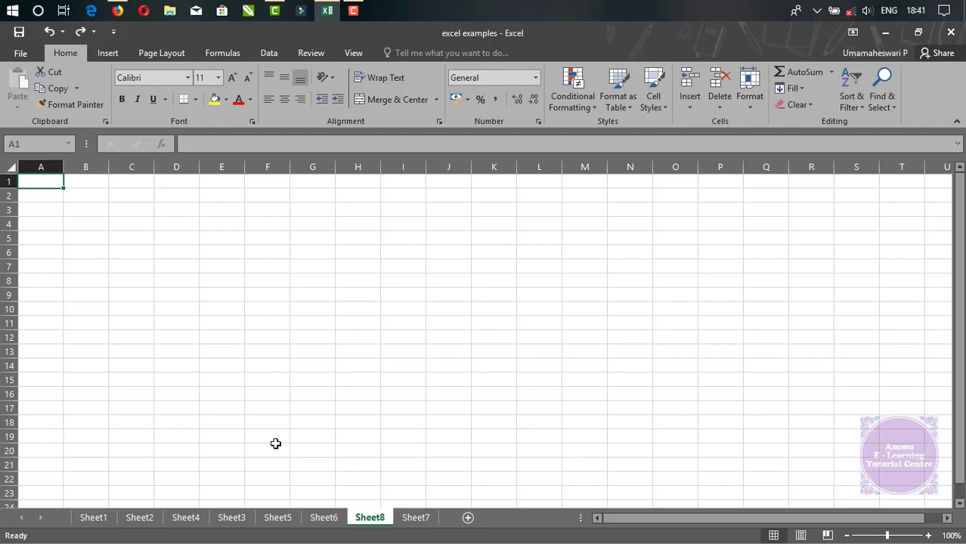
pyautogui.hotkey('ctrl', 'pagedown')
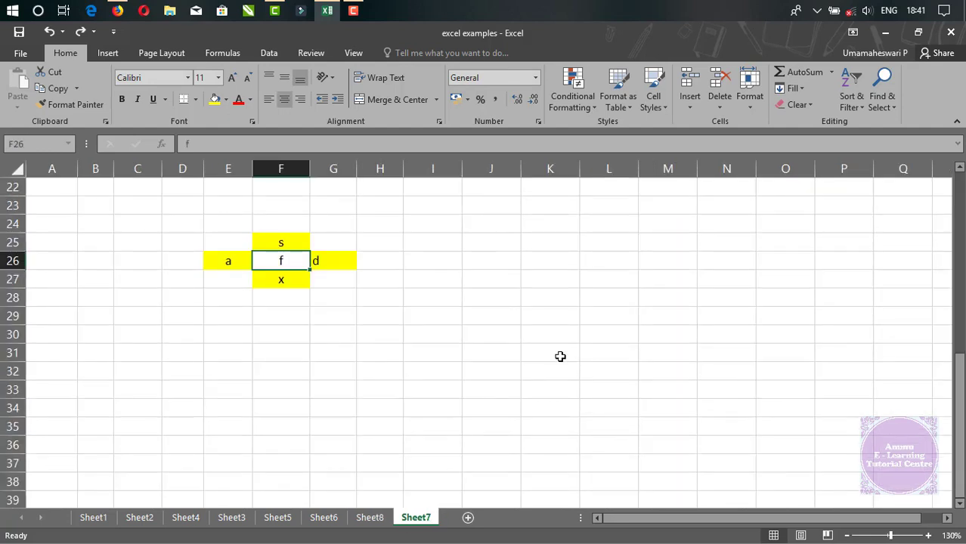
# Switch to Sheet6 and centre-align the sale date column.
pyautogui.click(691, 108)
pyautogui.click(281, 358)
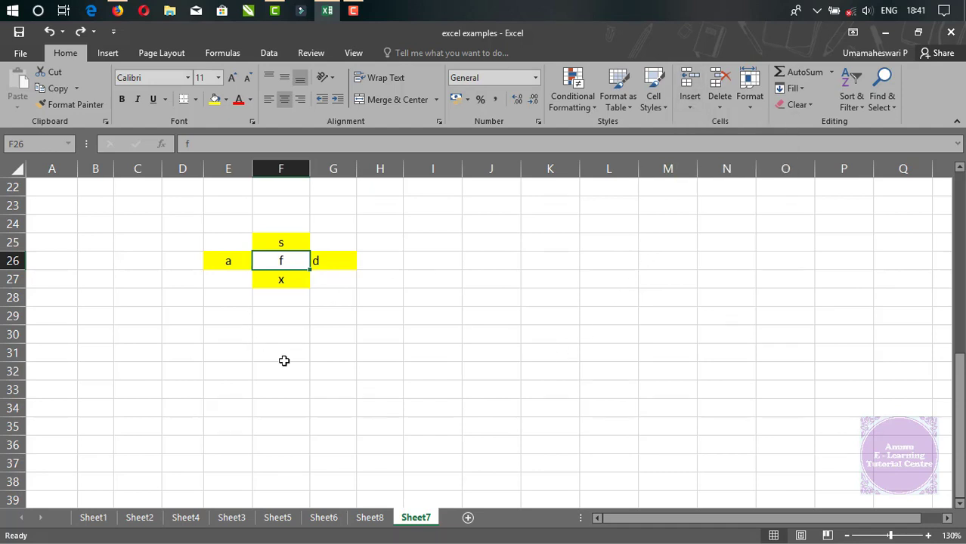
pyautogui.click(365, 517)
pyautogui.click(319, 519)
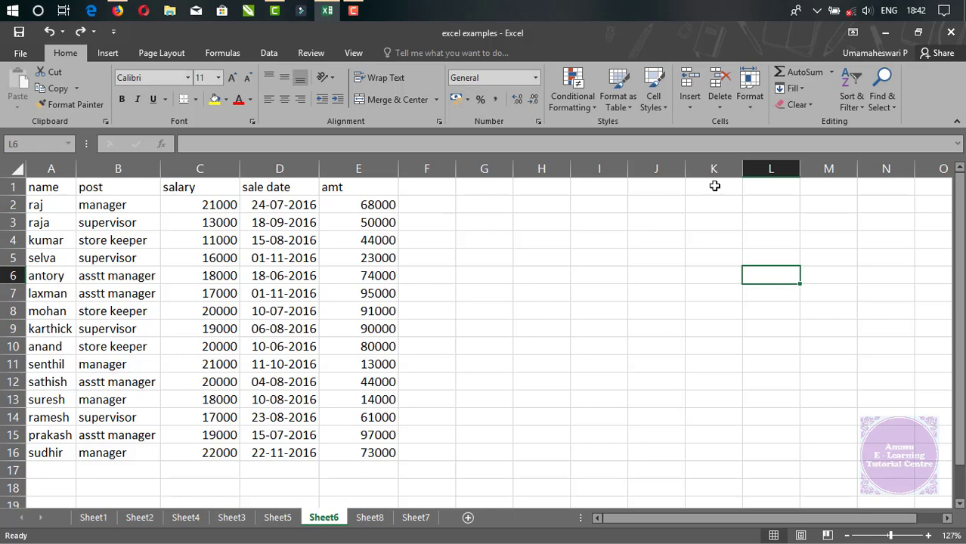
pyautogui.click(279, 168)
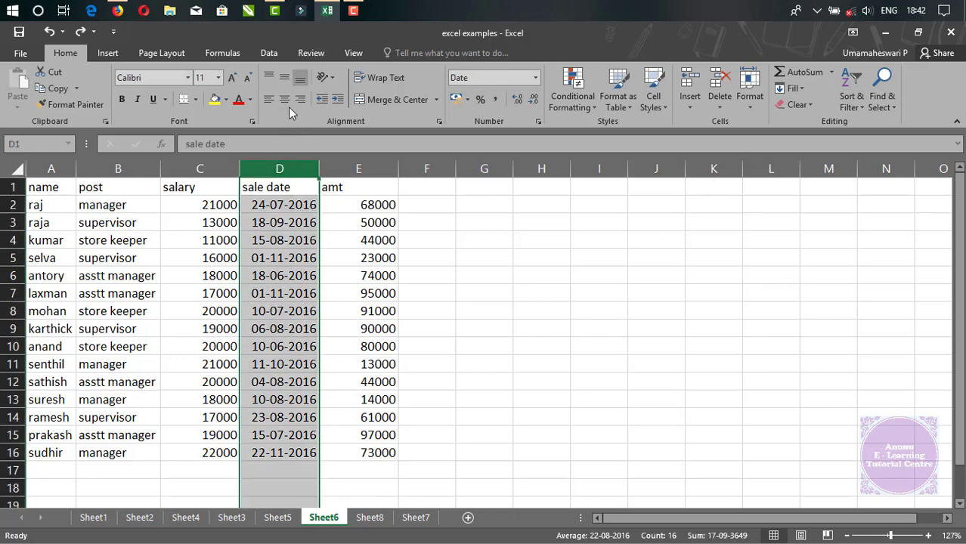
pyautogui.click(285, 100)
pyautogui.click(526, 280)
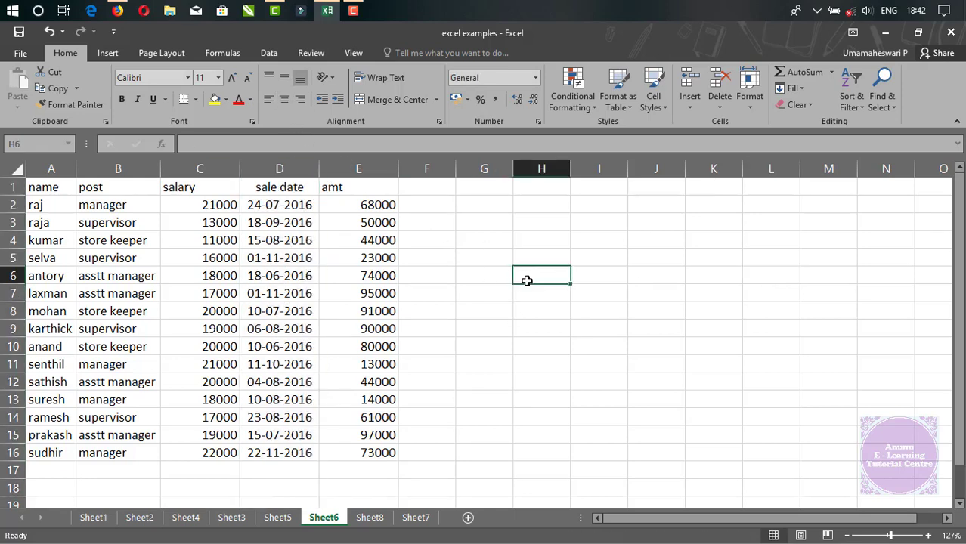
# Narrow the salary column C and the amt column E to fit their data more closely.
pyautogui.moveTo(239, 168); pyautogui.dragTo(222, 168)
pyautogui.click(380, 168)
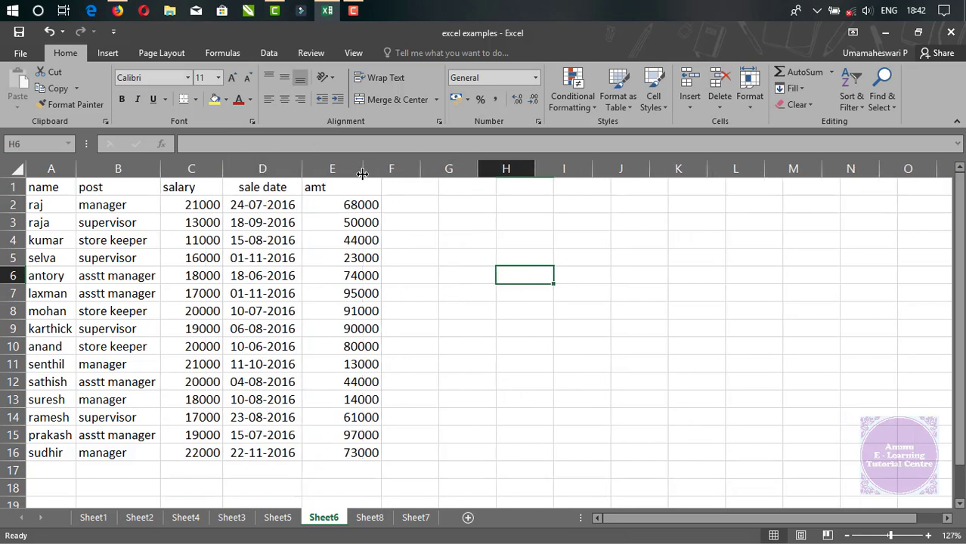
pyautogui.moveTo(362, 174); pyautogui.dragTo(362, 174)
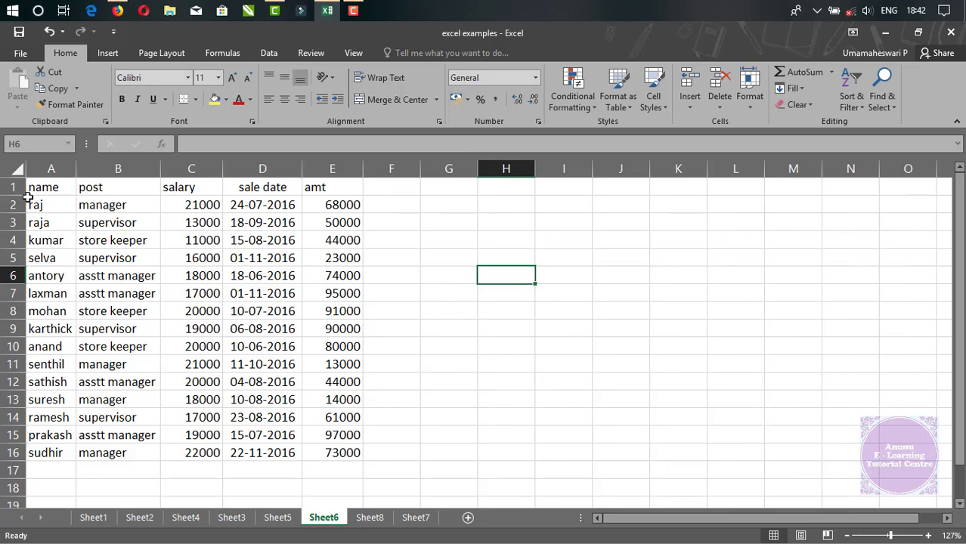
# Fill the records in A8:E8, A5:E5, A12:E12 and A15:E15 with yellow.
pyautogui.moveTo(34, 188); pyautogui.dragTo(349, 446)
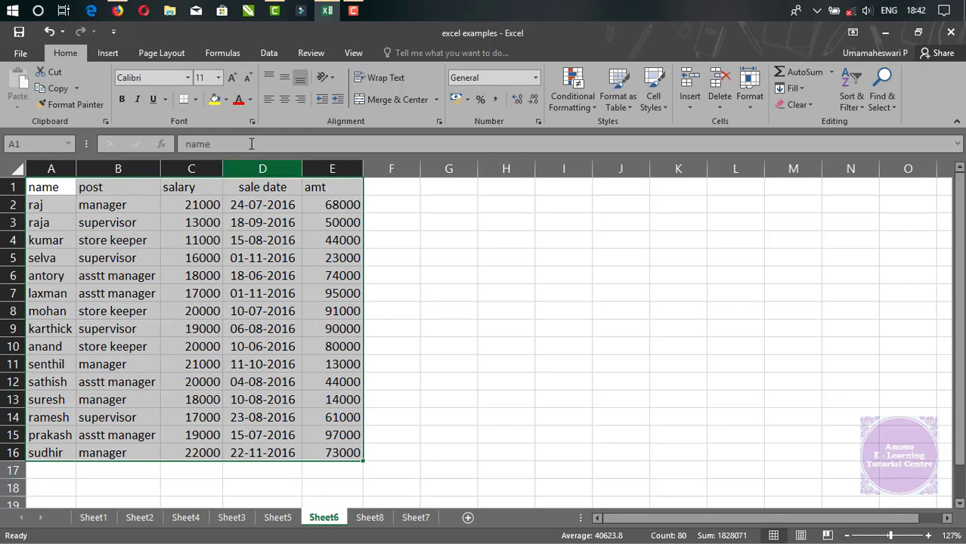
pyautogui.moveTo(48, 311); pyautogui.dragTo(355, 310)
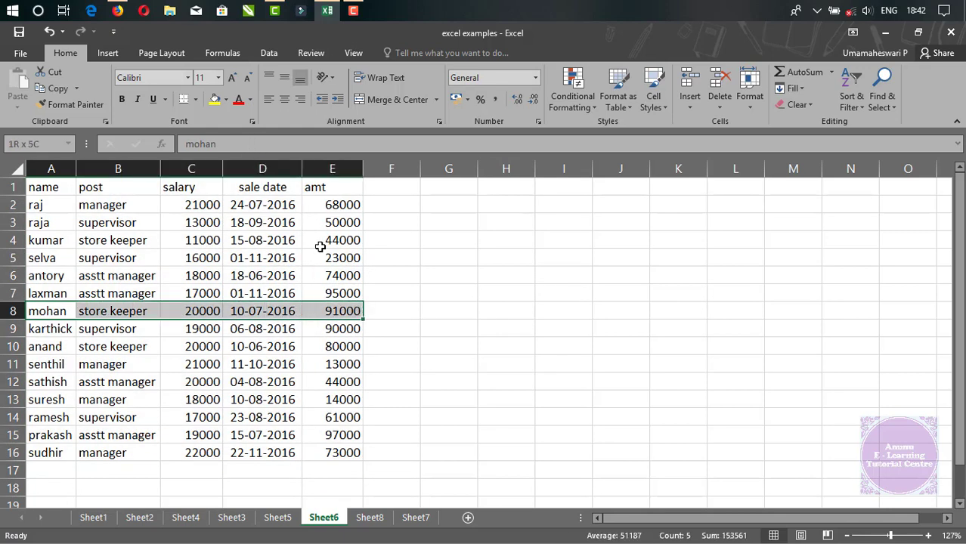
pyautogui.click(215, 99)
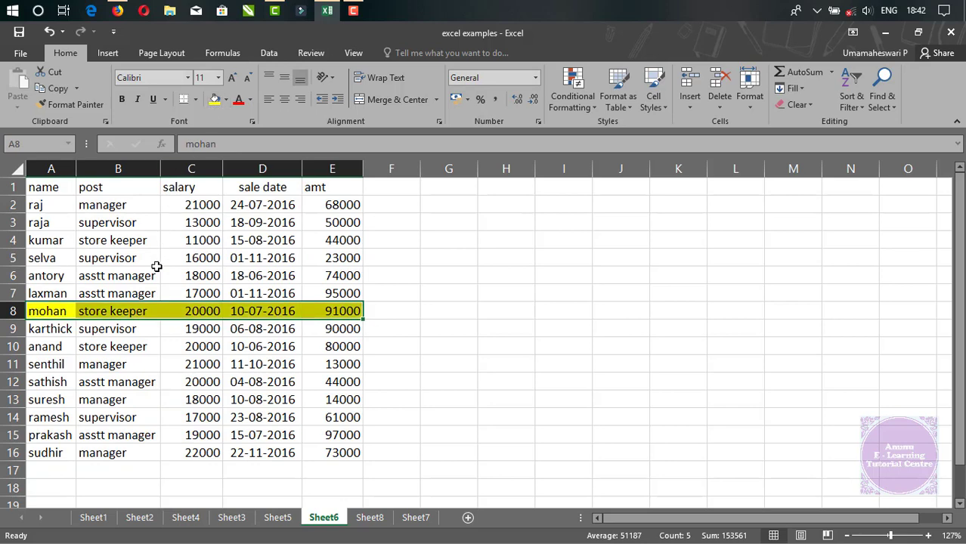
pyautogui.moveTo(47, 256); pyautogui.dragTo(340, 258)
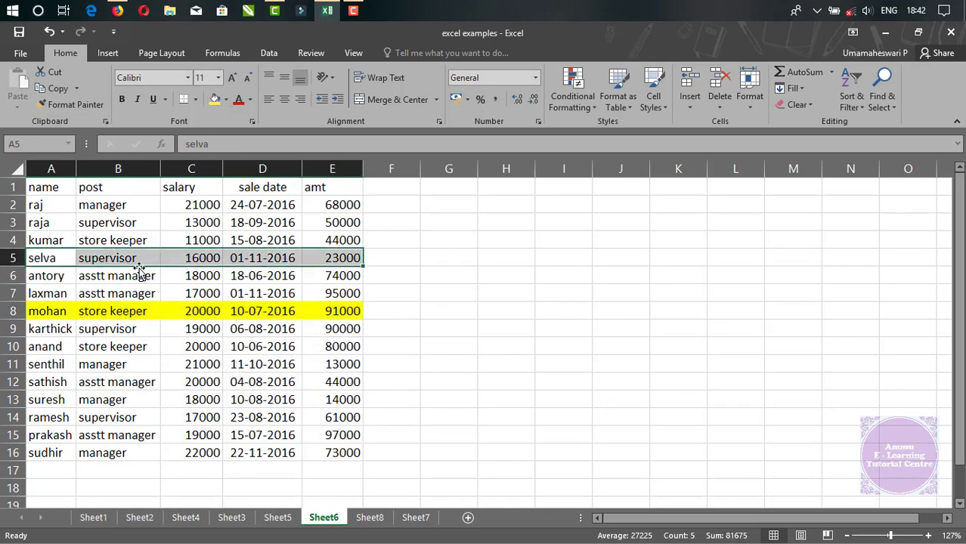
pyautogui.click(215, 100)
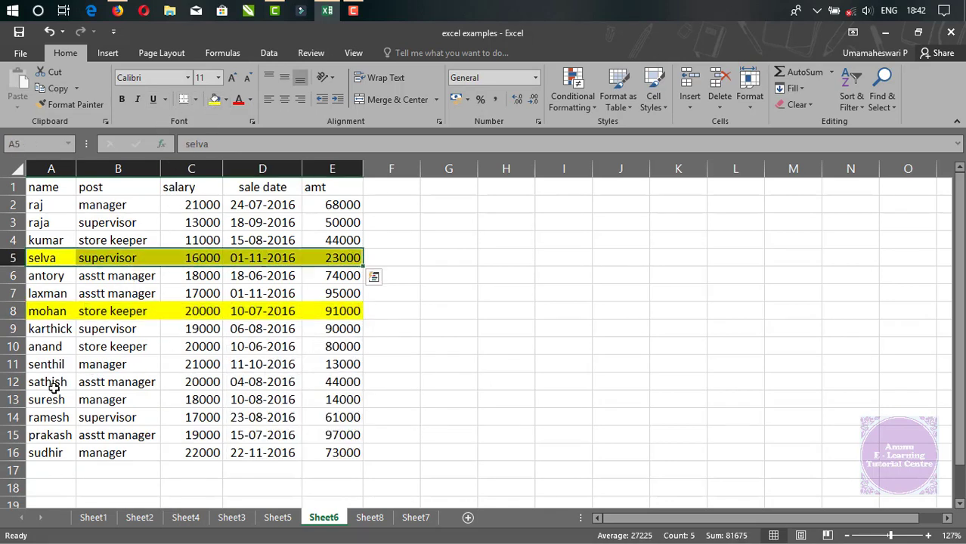
pyautogui.moveTo(51, 384); pyautogui.dragTo(318, 382)
pyautogui.click(215, 100)
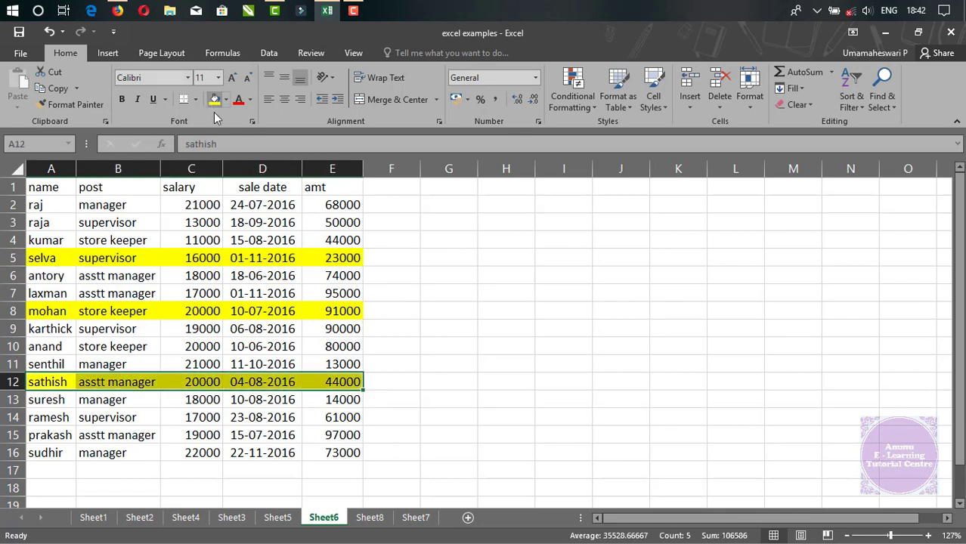
pyautogui.moveTo(49, 438); pyautogui.dragTo(328, 438)
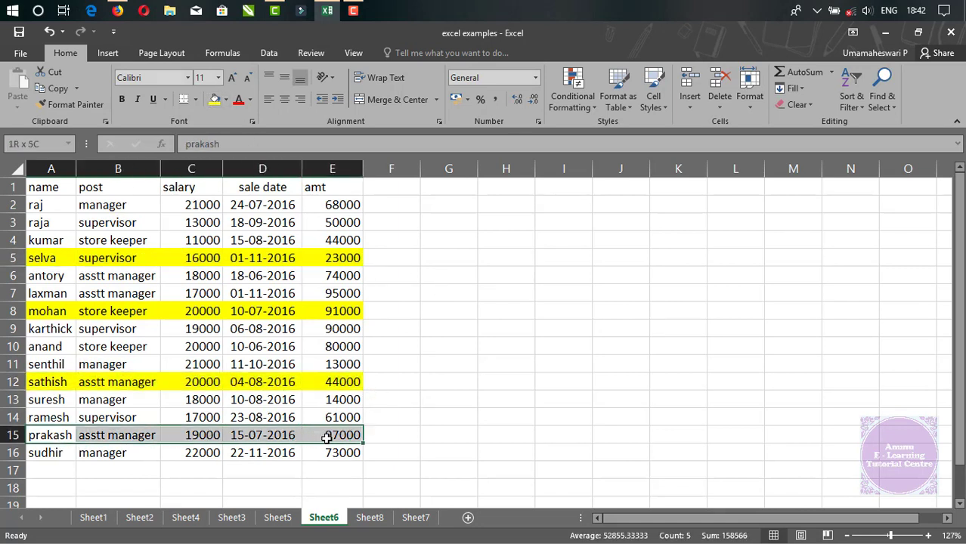
pyautogui.click(215, 100)
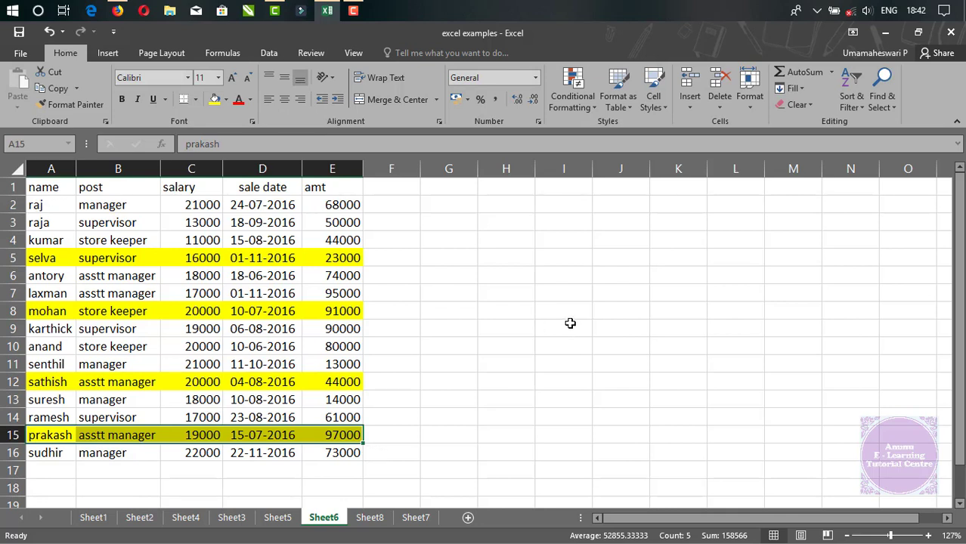
pyautogui.click(418, 329)
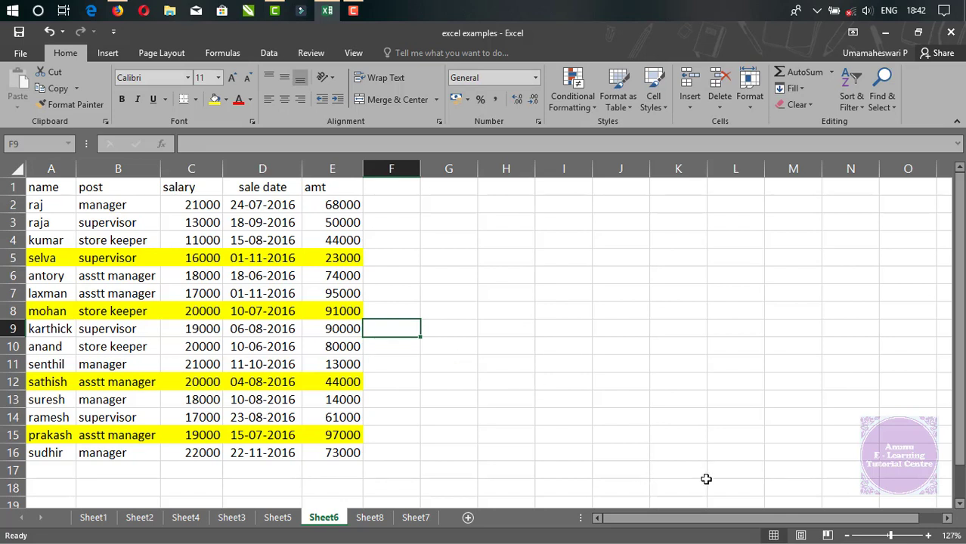
# Insert a cell at C5 with the Shift cells down option.
pyautogui.click(203, 276)
pyautogui.click(201, 258)
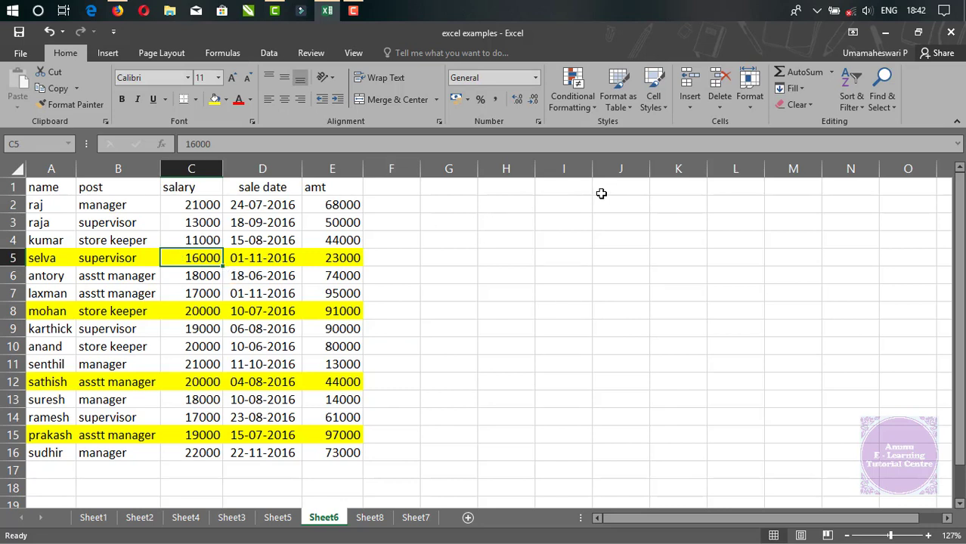
pyautogui.click(689, 111)
pyautogui.click(705, 123)
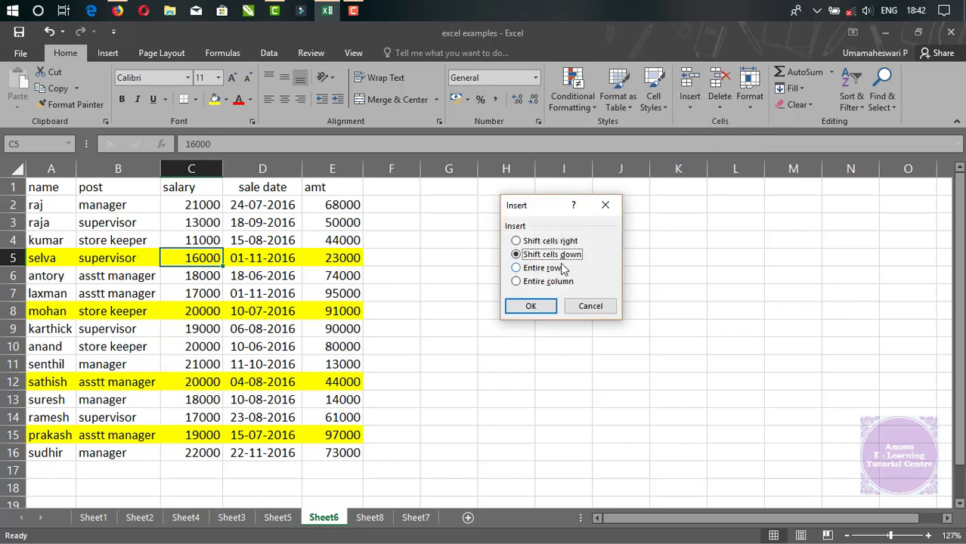
pyautogui.click(531, 308)
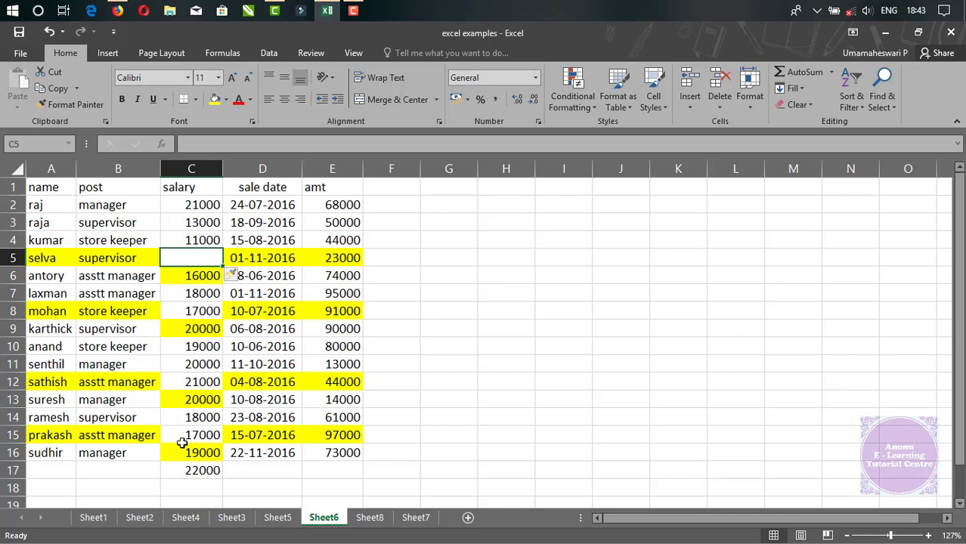
# Examine how the salary values in C5:C17 line up with the employee records after the cell insertion.
pyautogui.click(42, 258)
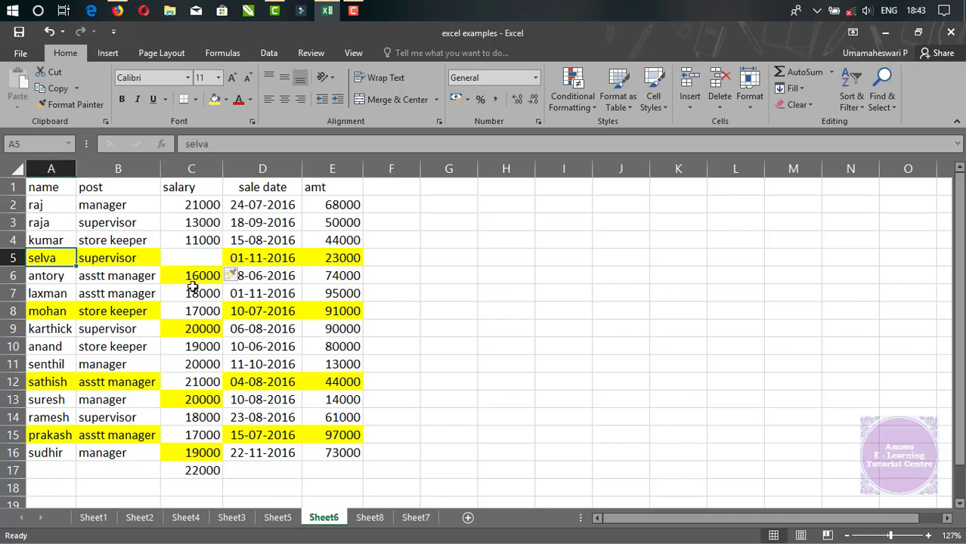
pyautogui.moveTo(195, 275); pyautogui.dragTo(204, 470)
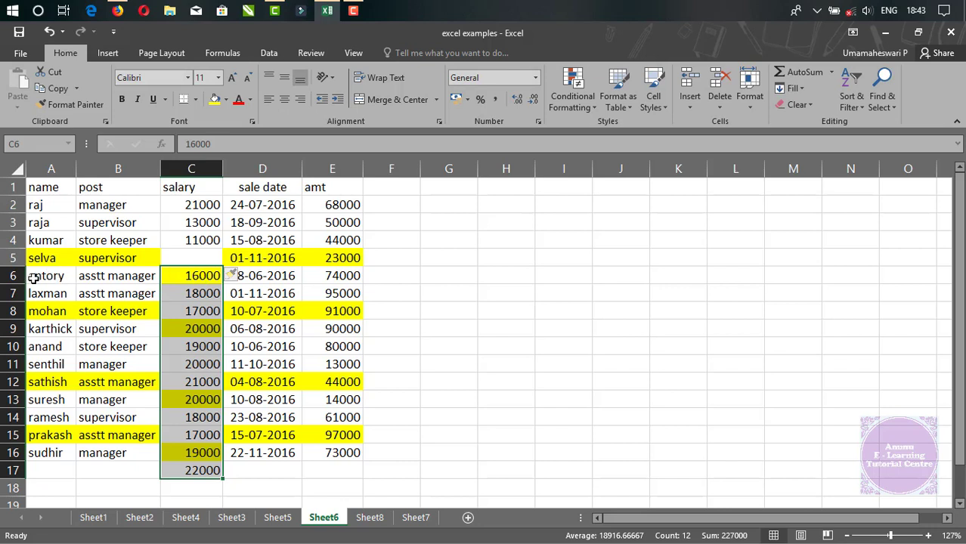
pyautogui.moveTo(34, 278); pyautogui.dragTo(195, 274)
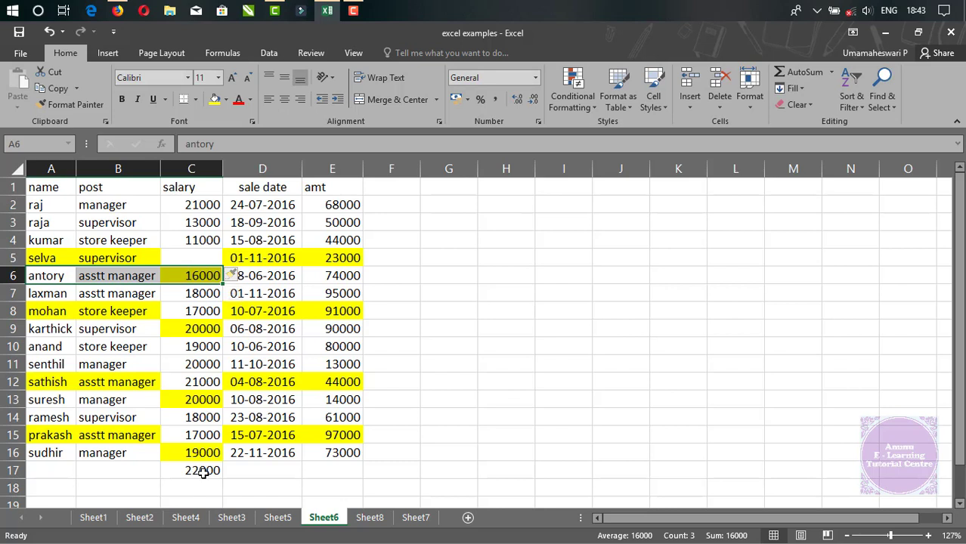
pyautogui.moveTo(198, 470); pyautogui.dragTo(322, 469)
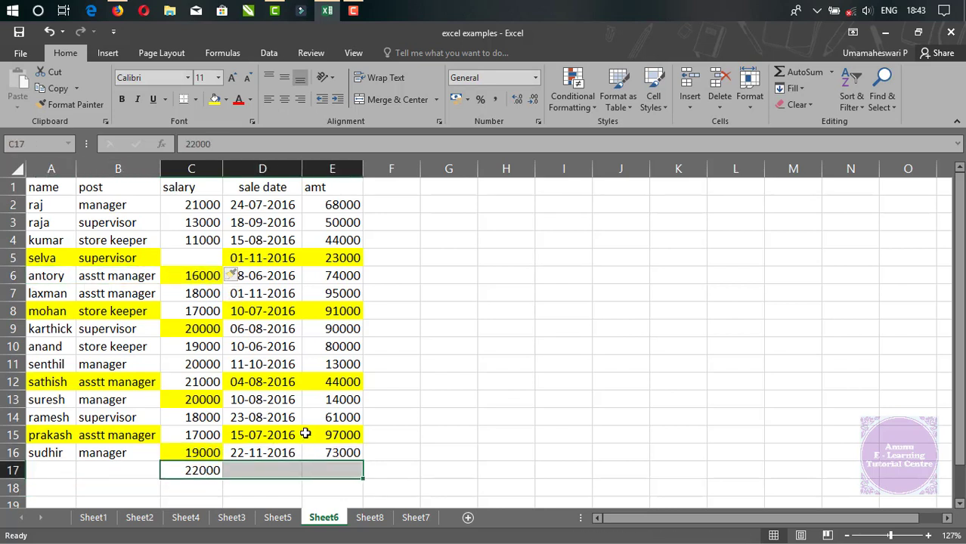
pyautogui.click(192, 276)
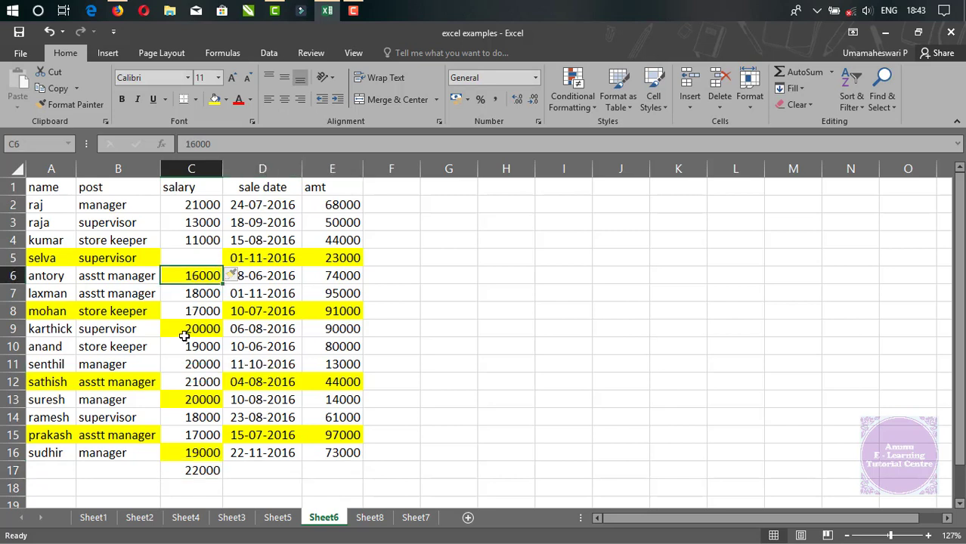
pyautogui.click(185, 334)
pyautogui.click(198, 369)
pyautogui.click(200, 398)
pyautogui.click(187, 467)
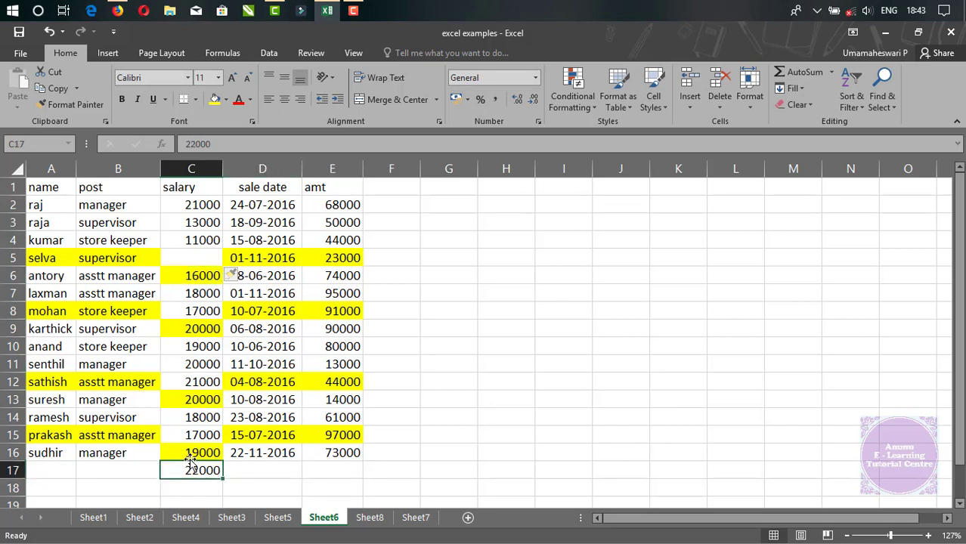
pyautogui.click(192, 453)
pyautogui.press('F4')
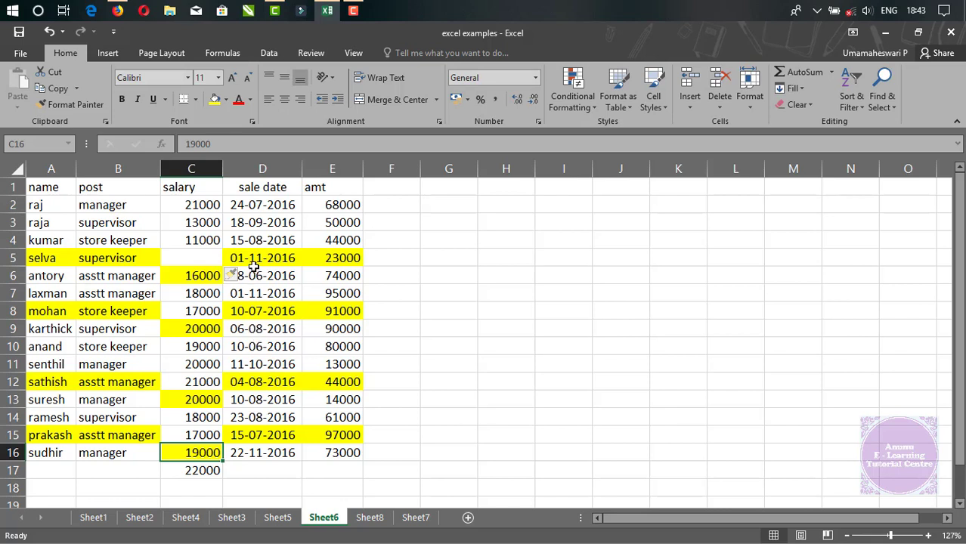
pyautogui.click(198, 254)
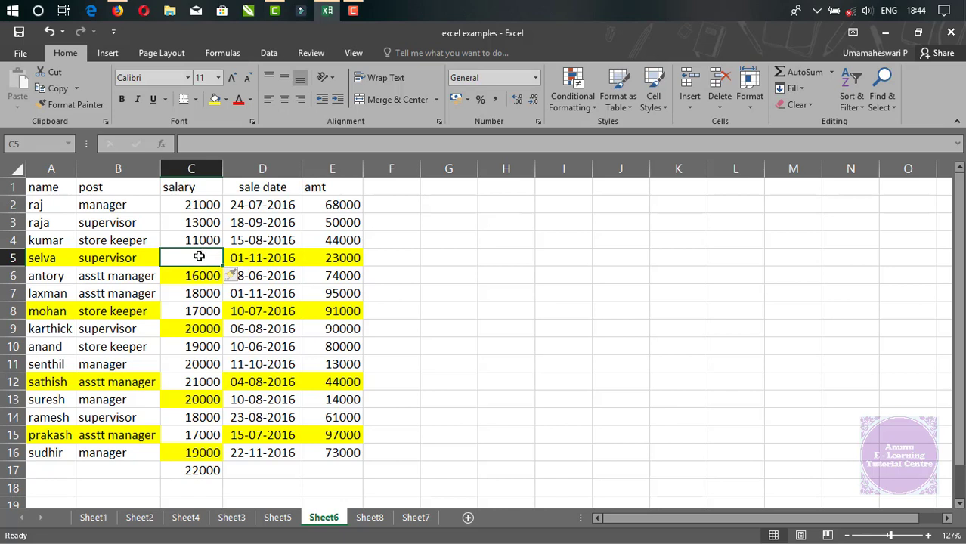
# Undo the cell insertion at C5 and insert a whole sheet row at row 5 instead.
pyautogui.hotkey('ctrl', 'z')
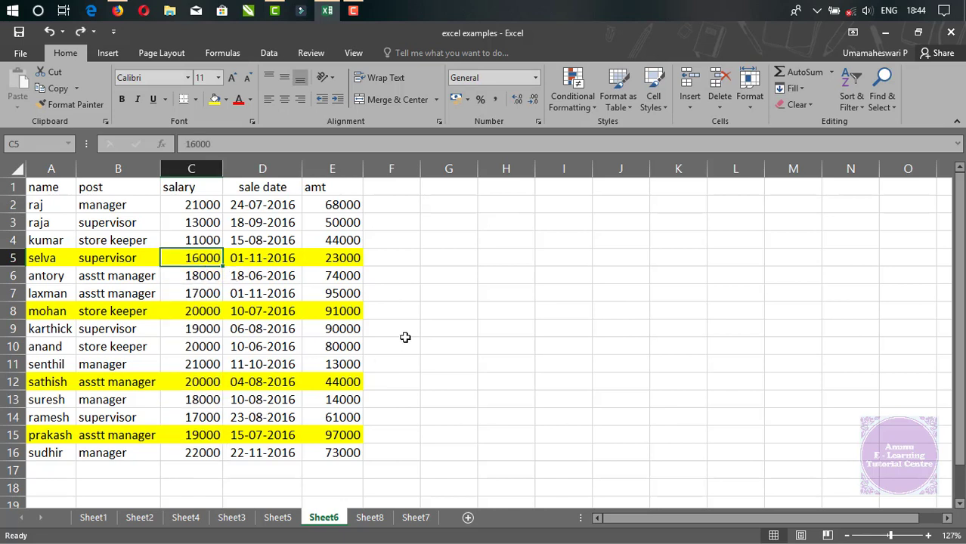
pyautogui.click(688, 110)
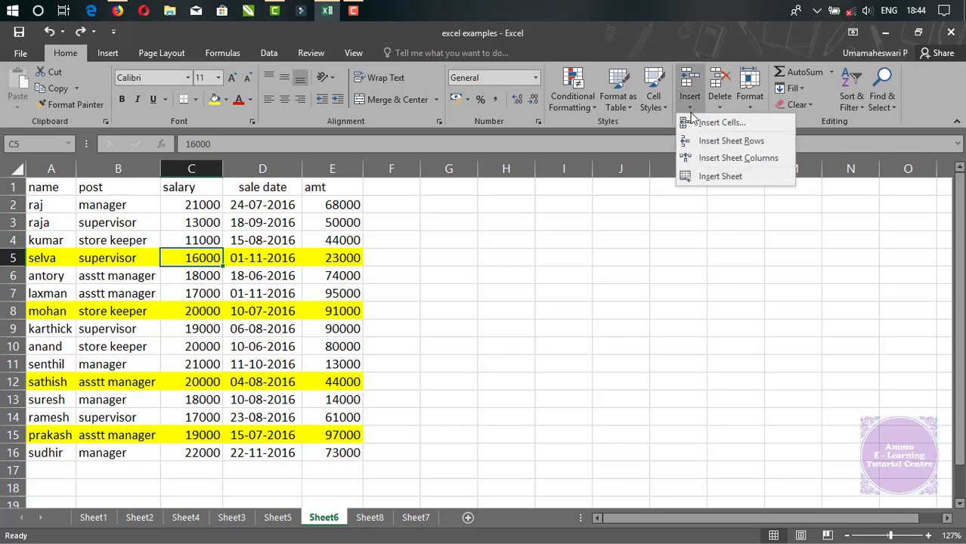
pyautogui.click(717, 143)
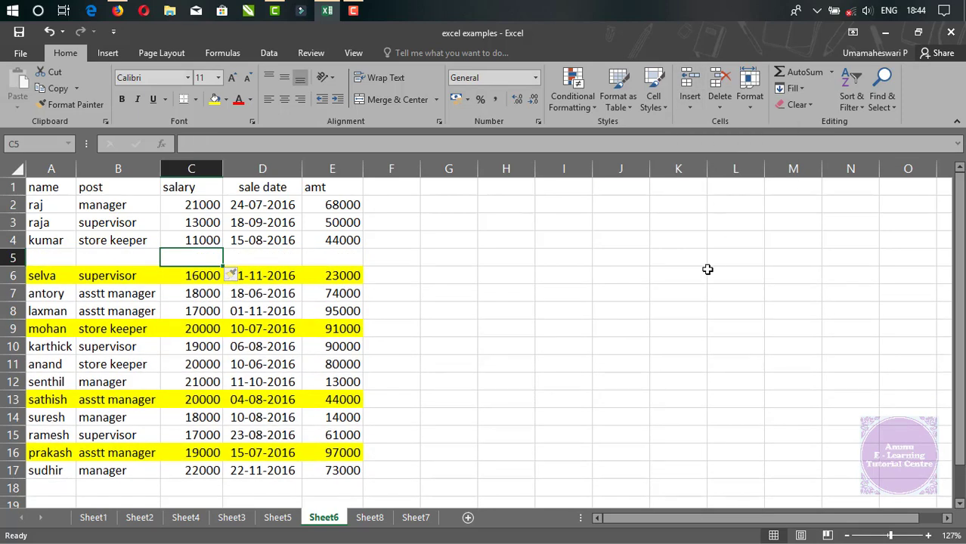
# Inspect the inserted row 5 and the complete records in A6:E8 below it.
pyautogui.click(616, 310)
pyautogui.click(13, 257)
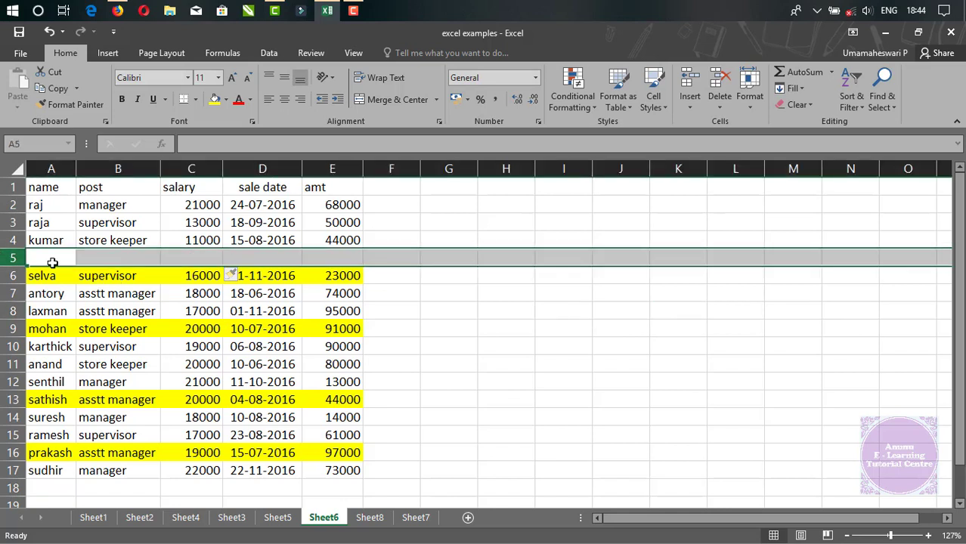
pyautogui.moveTo(30, 277); pyautogui.dragTo(353, 302)
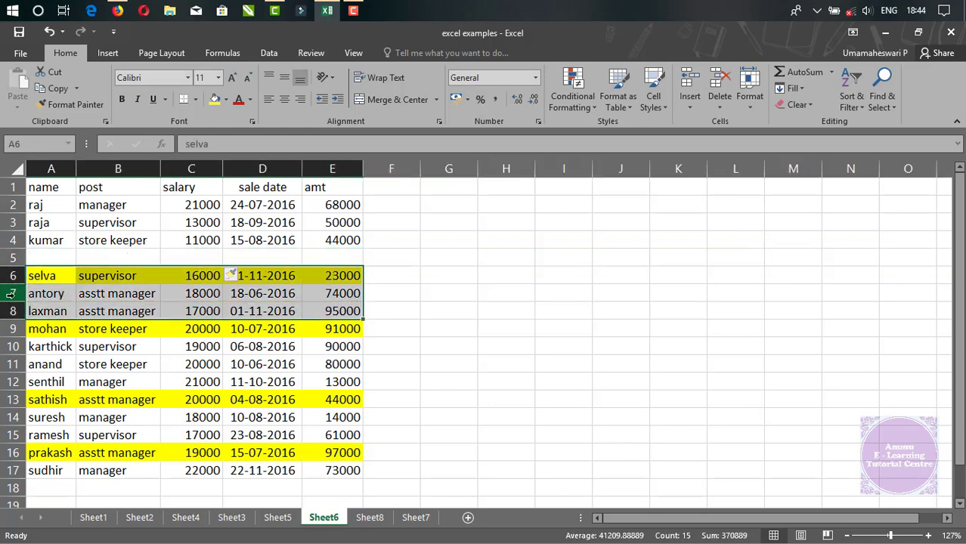
pyautogui.click(13, 257)
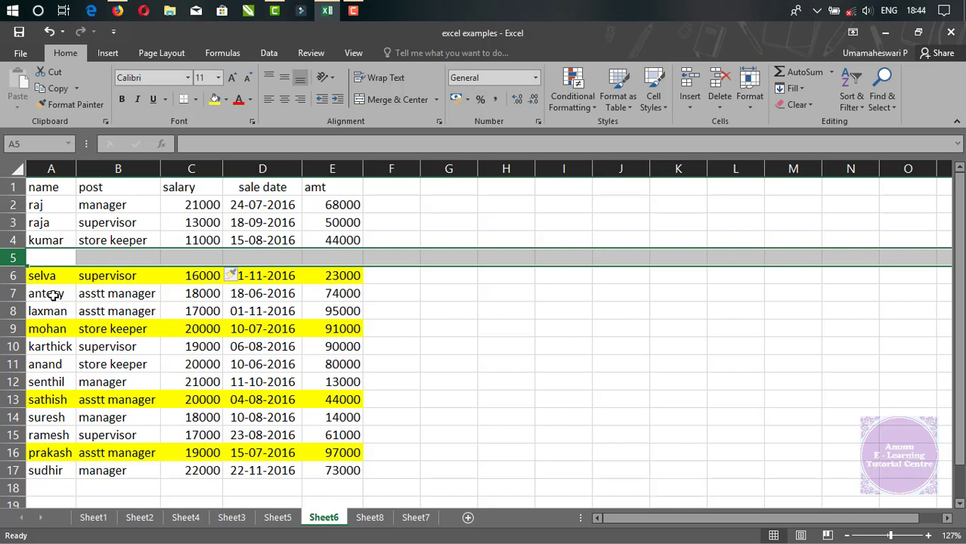
pyautogui.click(38, 278)
pyautogui.moveTo(94, 285); pyautogui.dragTo(339, 310)
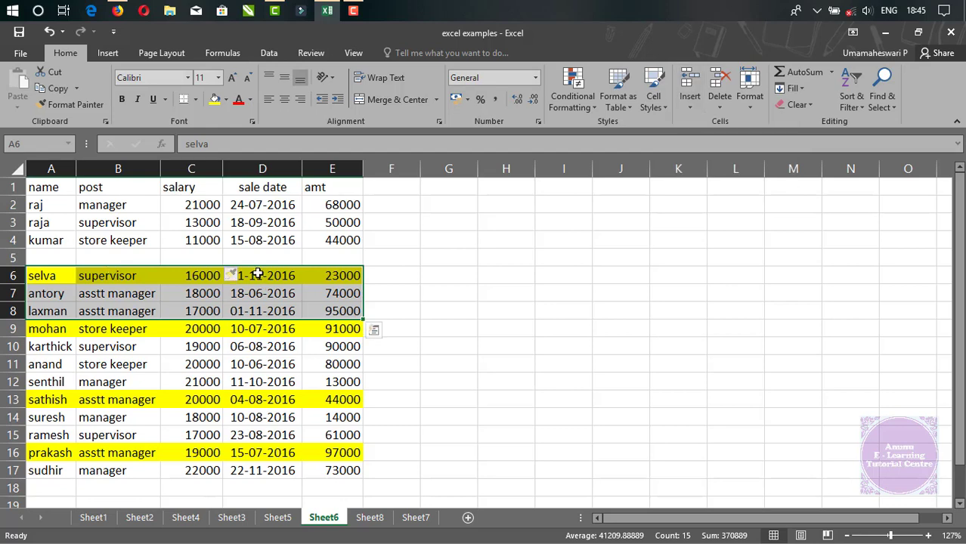
# Go to the last column of row 6 to view the row's full extent and return to C6.
pyautogui.click(288, 276)
pyautogui.hotkey('ctrl', 'Right')
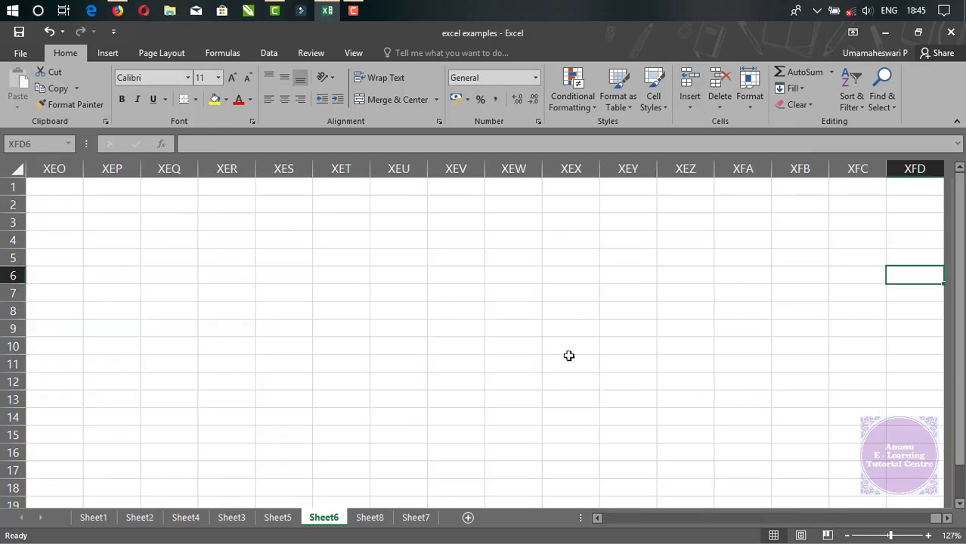
pyautogui.hotkey('ctrl', 'Left')
pyautogui.press('Left')
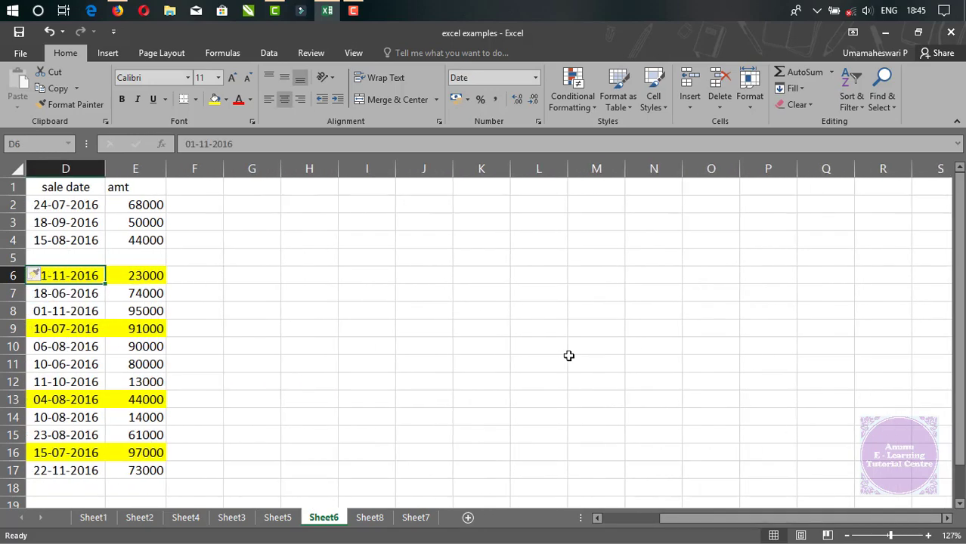
pyautogui.press('Left')
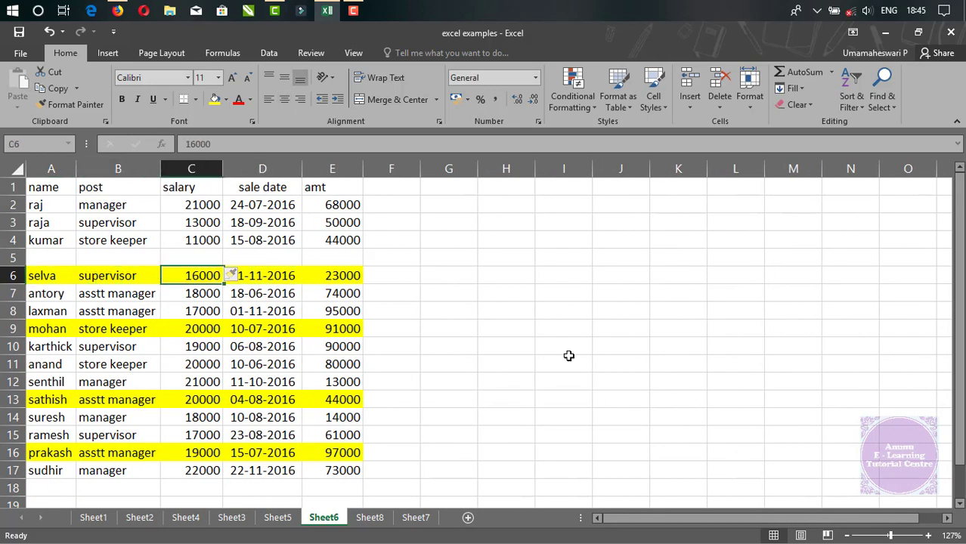
# Enter sdsdk in the last cell of column C, C1048576, and return to C6.
pyautogui.hotkey('ctrl', 'Down')
pyautogui.hotkey('ctrl', 'Down')
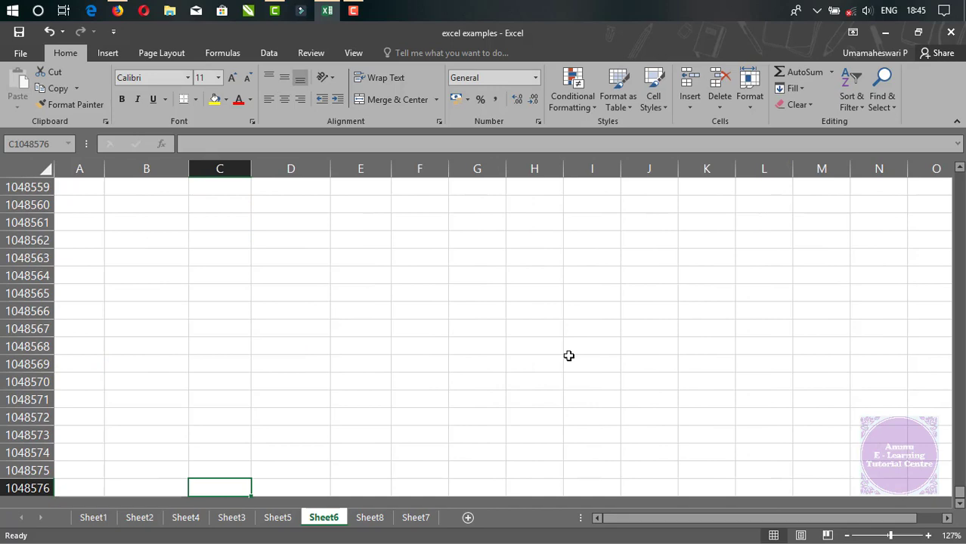
pyautogui.write('sdsdk')
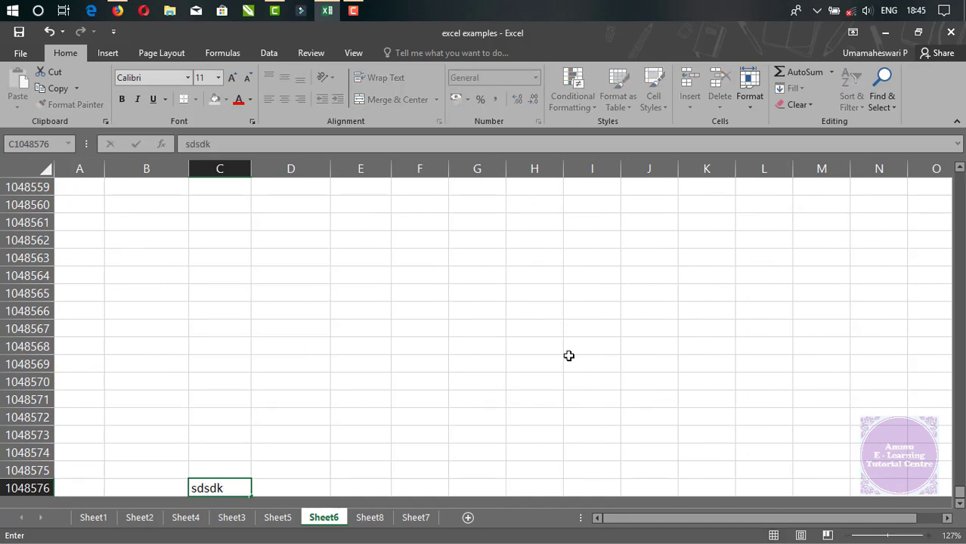
pyautogui.press('Return')
pyautogui.hotkey('ctrl', 'Up')
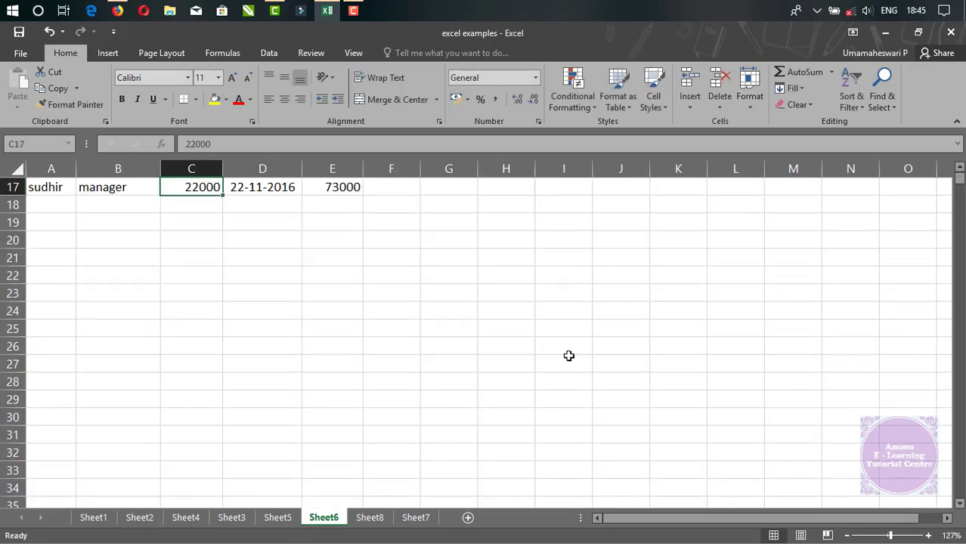
pyautogui.hotkey('ctrl', 'Up')
pyautogui.hotkey('ctrl', 'Up')
pyautogui.hotkey('ctrl', 'Up')
pyautogui.hotkey('ctrl', 'Down')
pyautogui.hotkey('ctrl', 'Down')
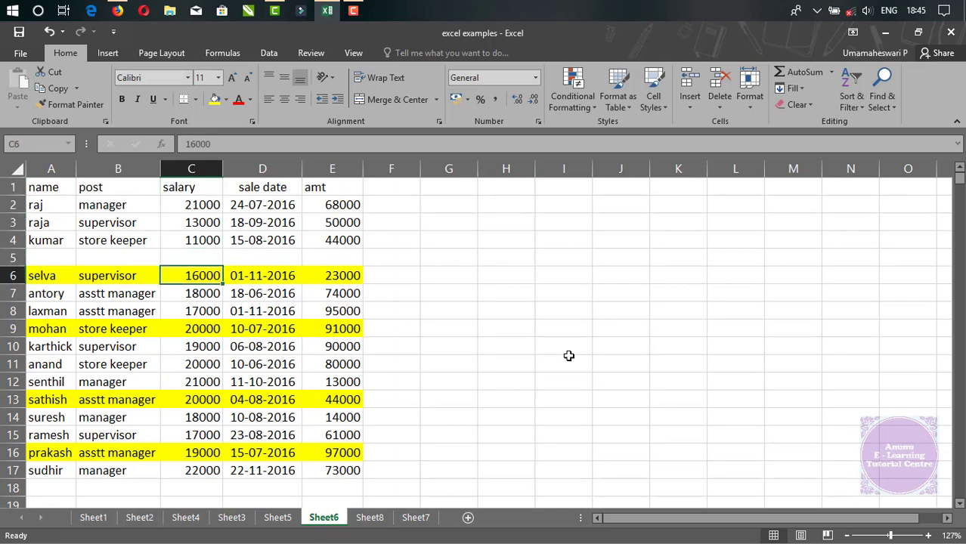
# Try to insert a cell at C6, shifting the existing cells down.
pyautogui.click(696, 109)
pyautogui.click(718, 122)
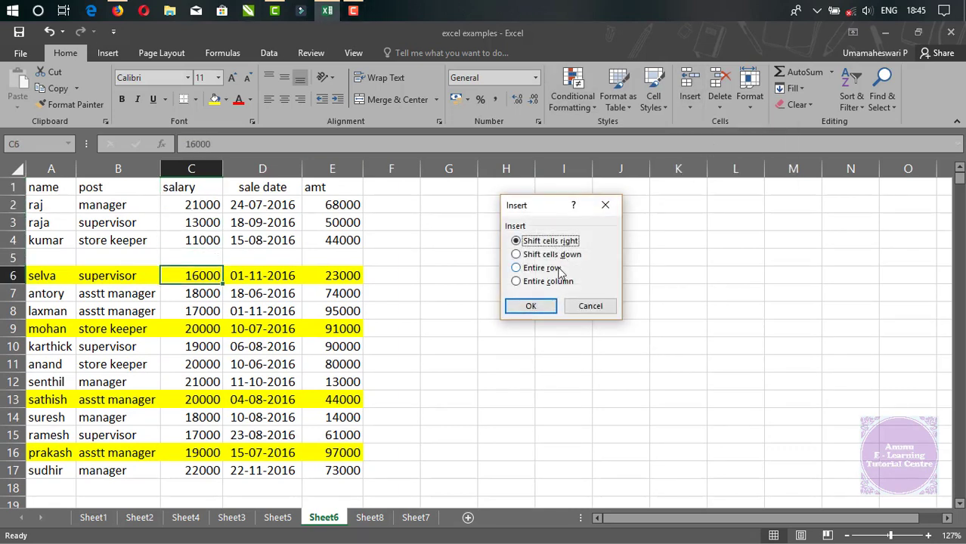
pyautogui.click(551, 256)
pyautogui.click(532, 307)
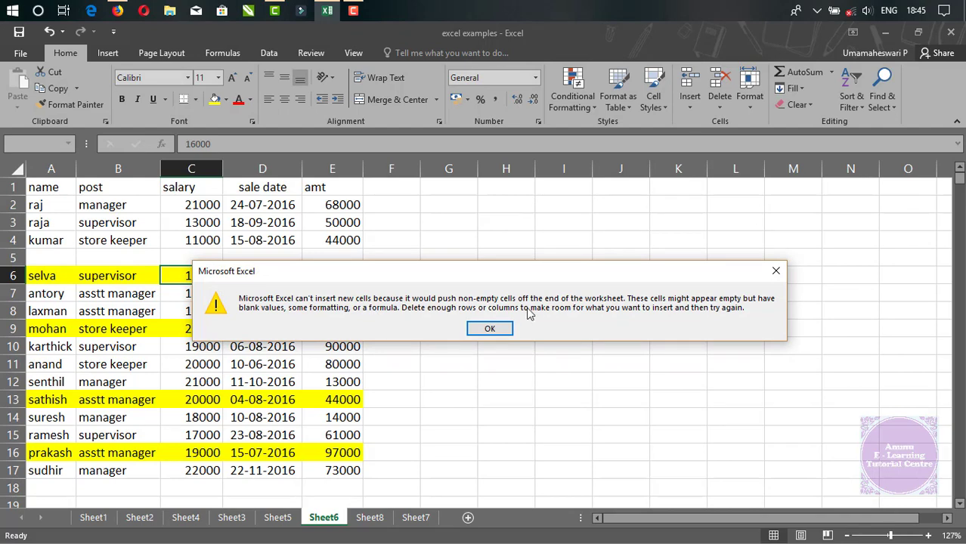
pyautogui.click(491, 327)
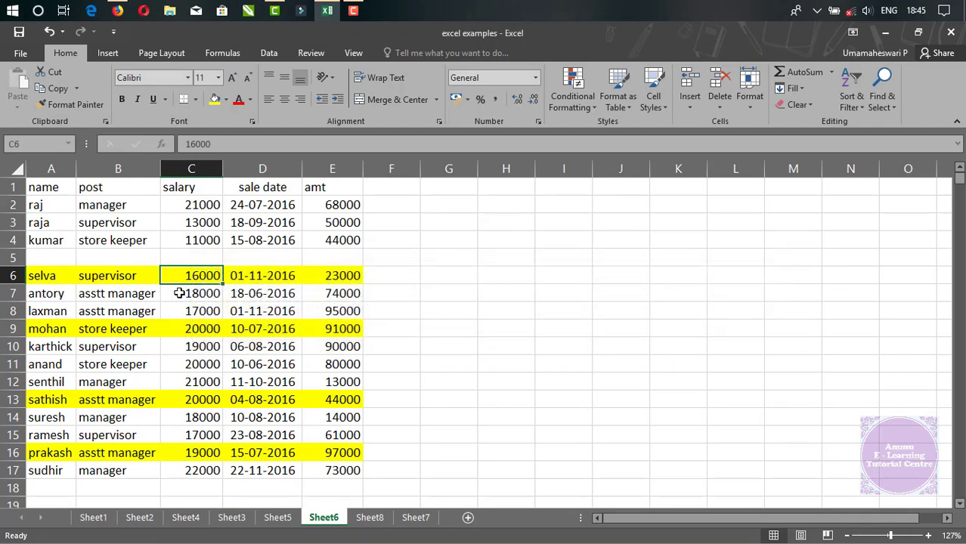
# Clear the contents of the sheet's last row, 1048576, and return to A1.
pyautogui.moveTo(200, 309); pyautogui.dragTo(193, 469)
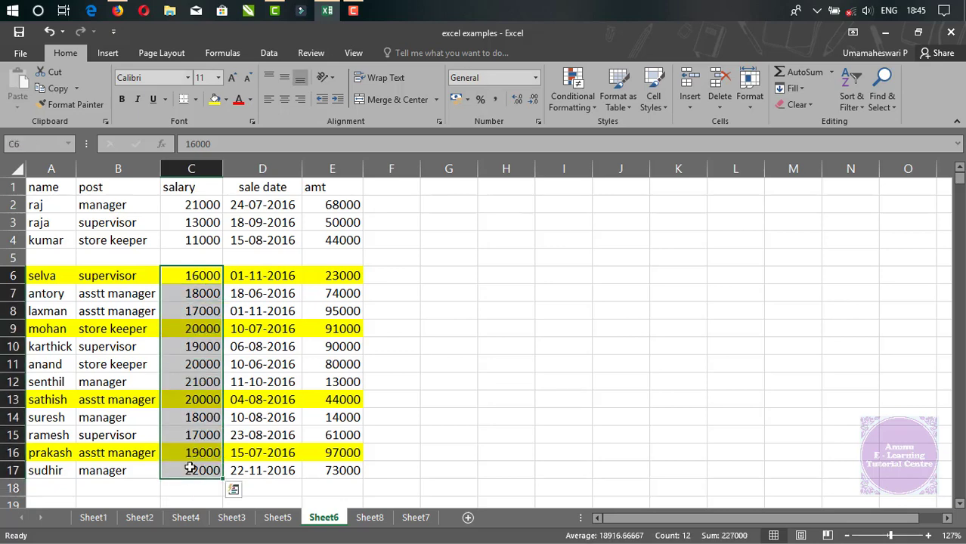
pyautogui.click(191, 470)
pyautogui.hotkey('ctrl', 'Down')
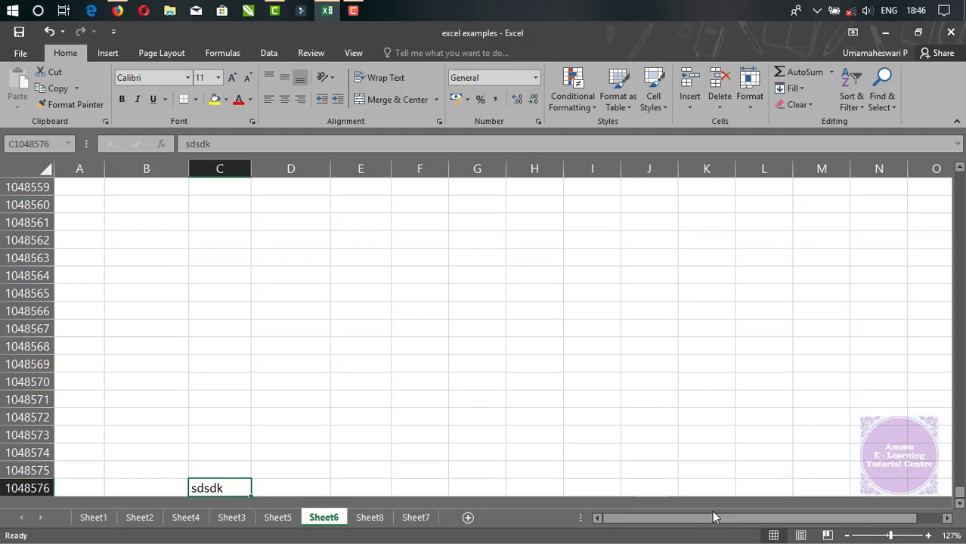
pyautogui.press('Left')
pyautogui.press('Left')
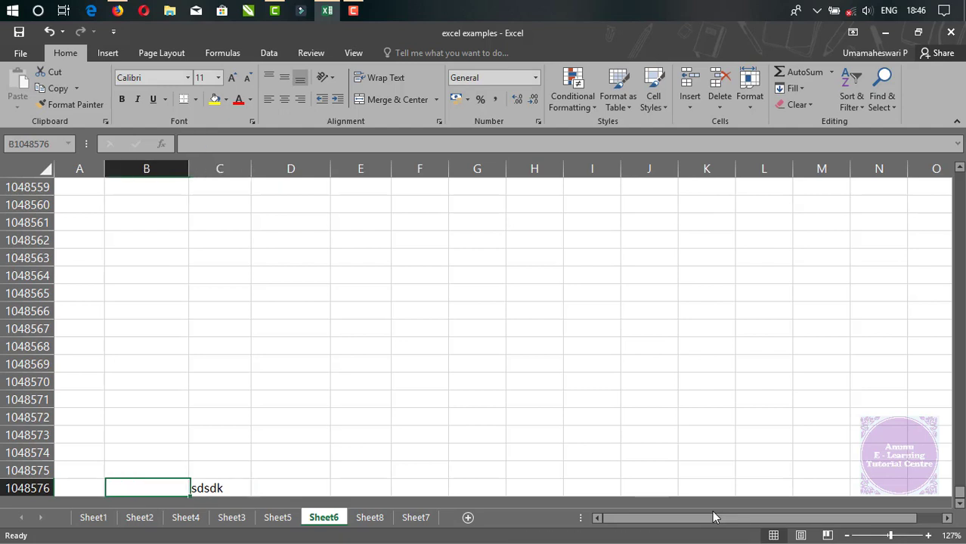
pyautogui.hotkey('ctrl', 'shift', 'Right')
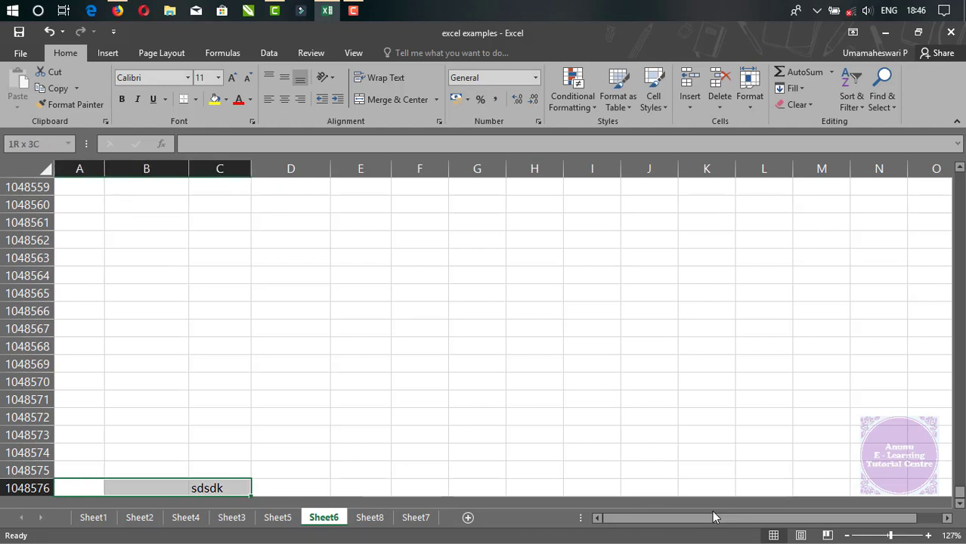
pyautogui.hotkey('ctrl', 'shift', 'Right')
pyautogui.press('Delete')
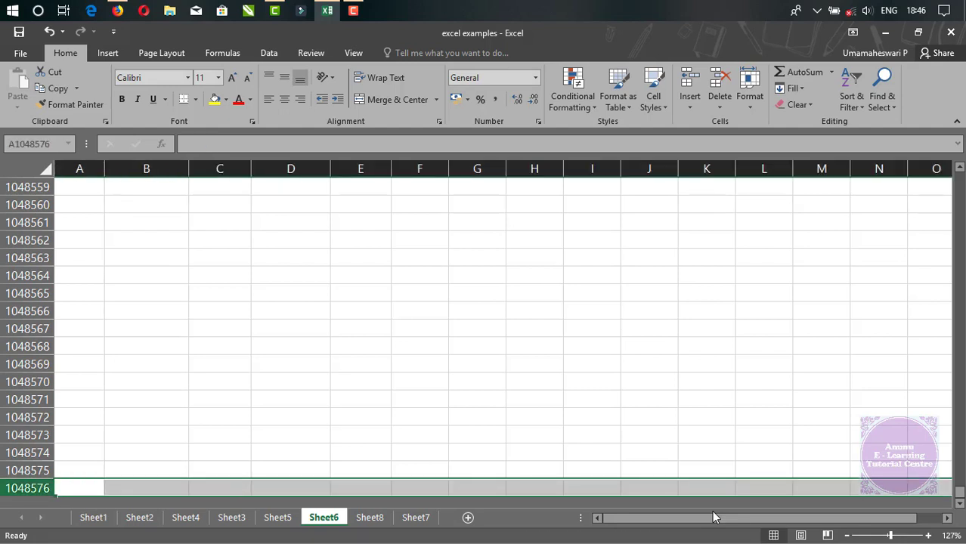
pyautogui.hotkey('ctrl', 'Up')
pyautogui.hotkey('ctrl', 'Up')
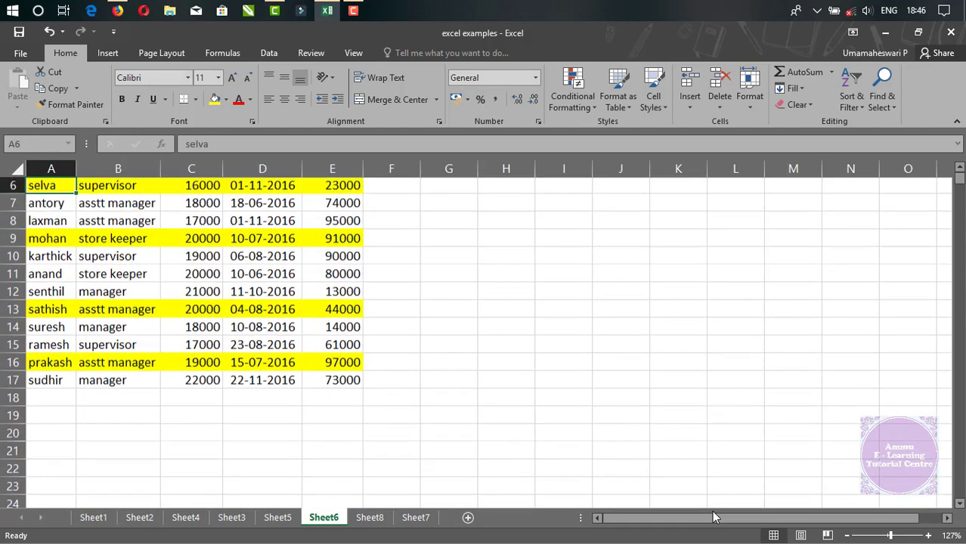
pyautogui.hotkey('ctrl', 'Up')
pyautogui.hotkey('ctrl', 'Up')
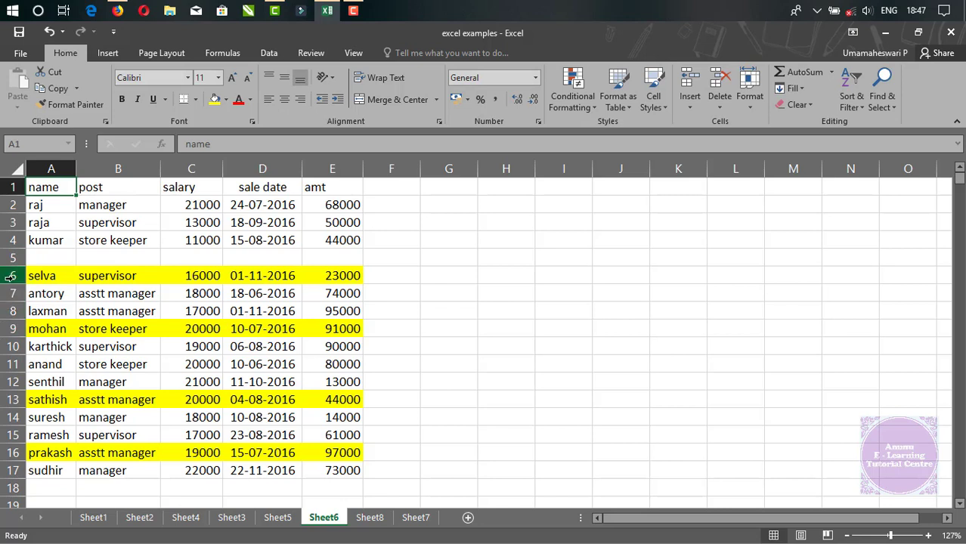
# Insert a whole row above row 6.
pyautogui.click(10, 276)
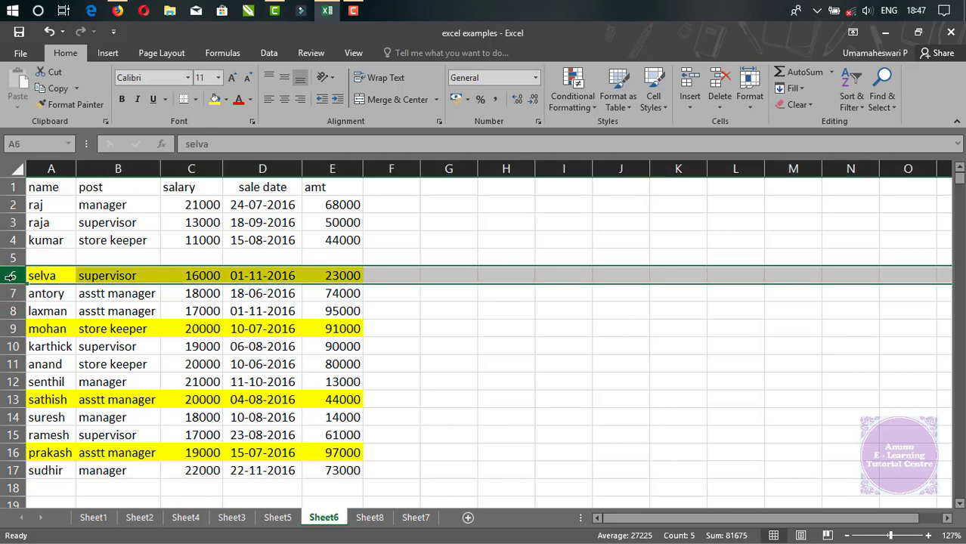
pyautogui.rightClick(11, 276)
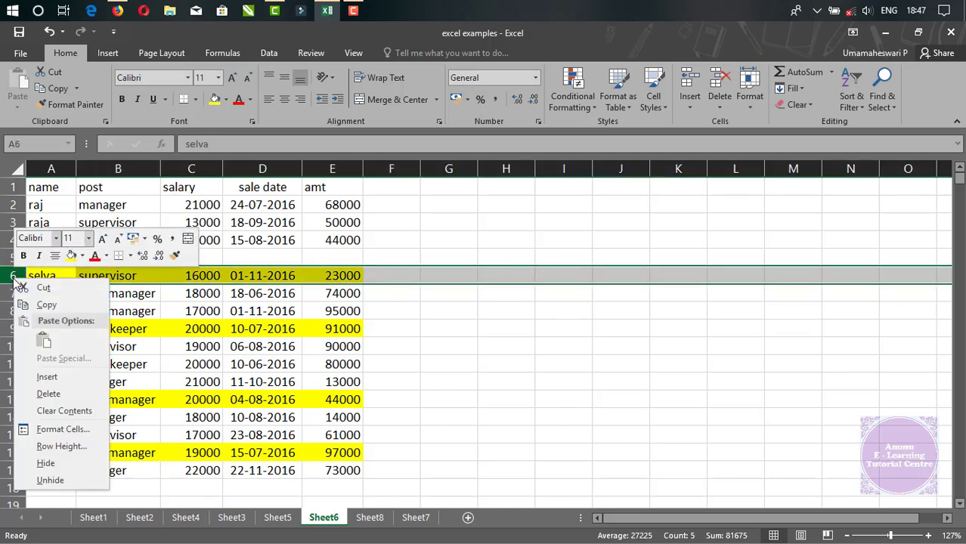
pyautogui.click(47, 376)
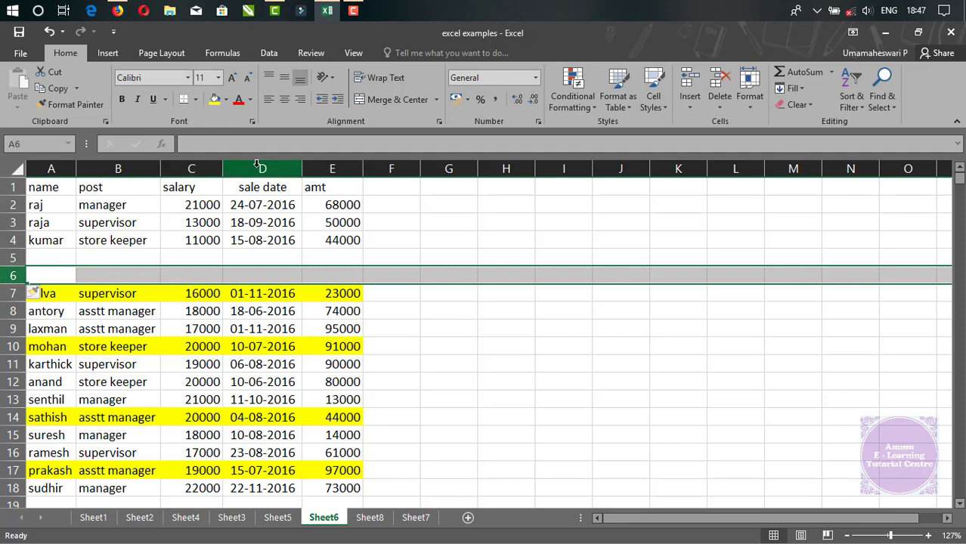
# Insert a whole column before the sale date column D.
pyautogui.rightClick(257, 165)
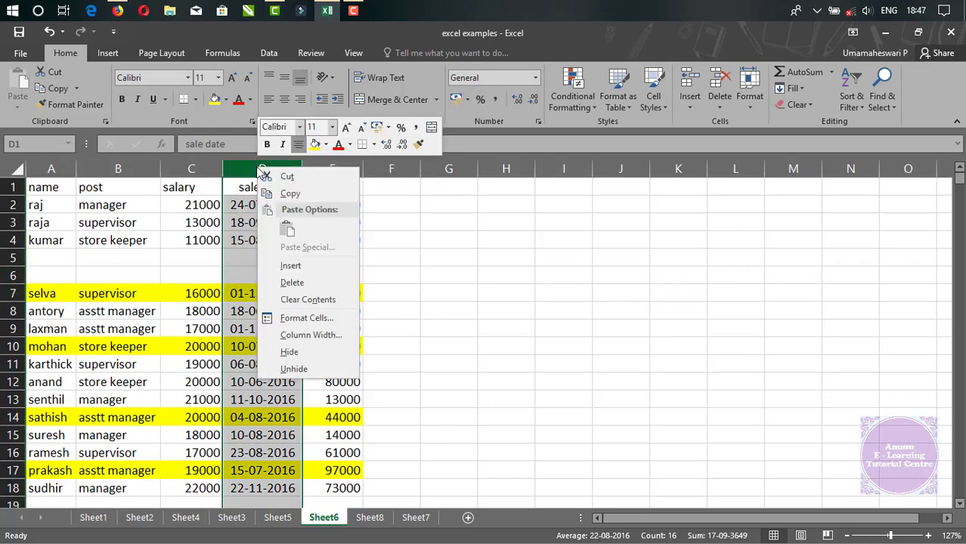
pyautogui.click(306, 266)
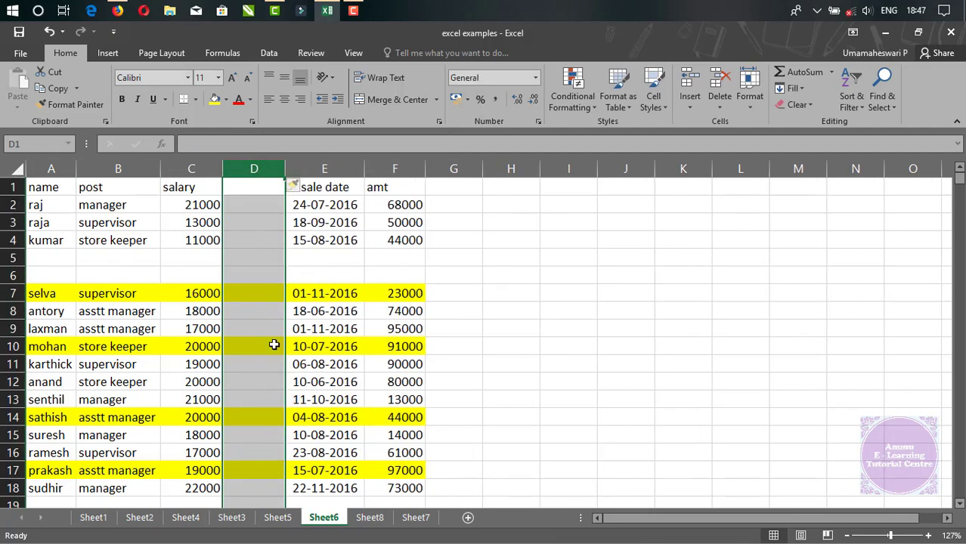
pyautogui.click(648, 264)
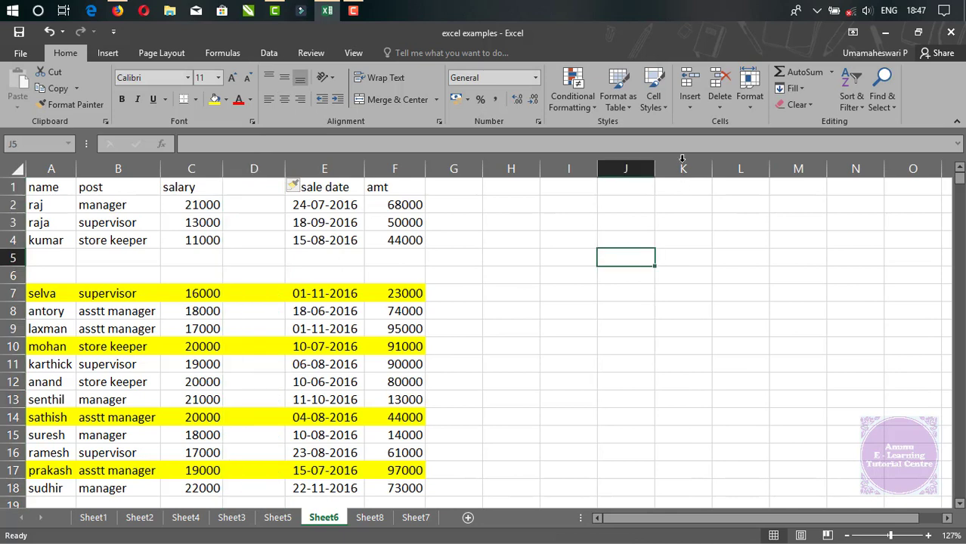
# Review the Insert options for cells and sheets, and add three new sheets after Sheet8.
pyautogui.click(691, 110)
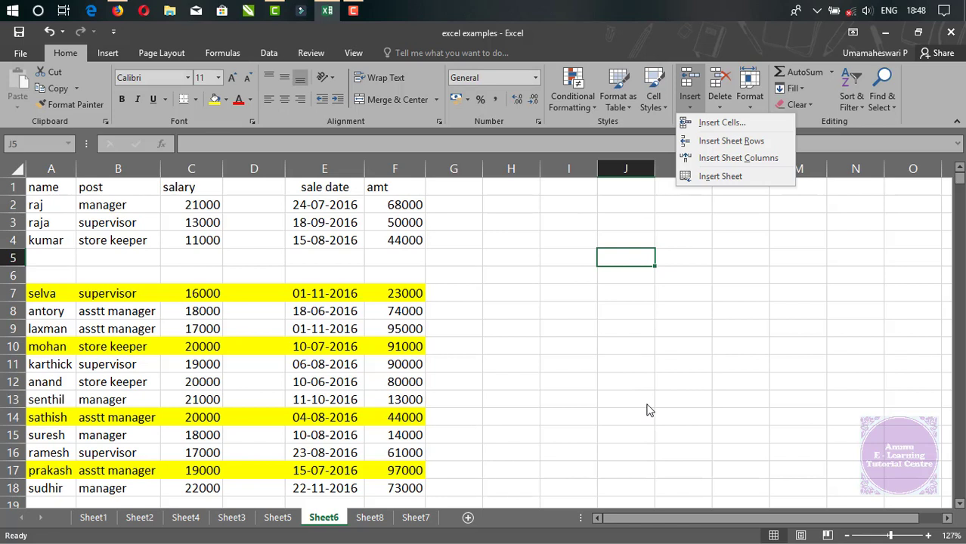
pyautogui.click(460, 460)
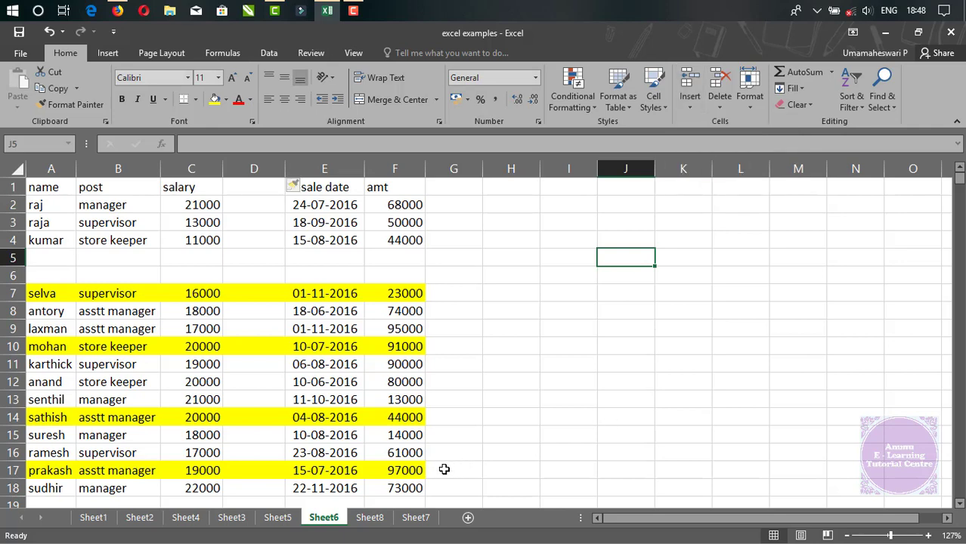
pyautogui.click(369, 517)
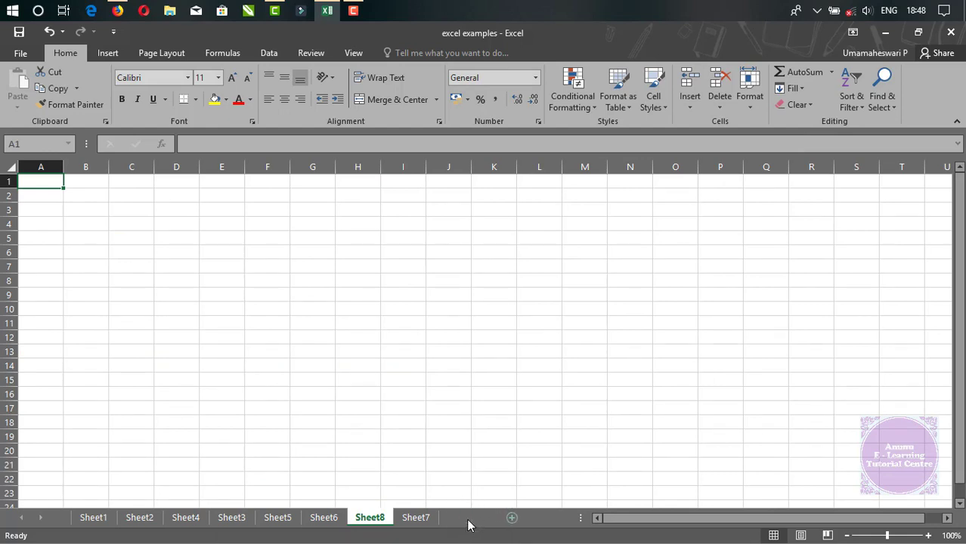
pyautogui.click(468, 518)
pyautogui.click(515, 521)
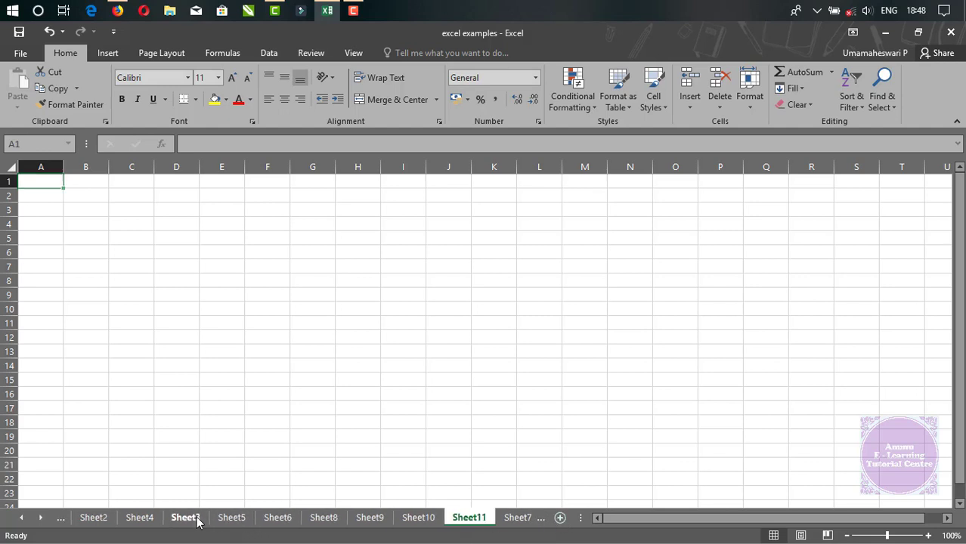
# Add a new sheet directly after Sheet3 and check its place in the sheet order.
pyautogui.click(195, 520)
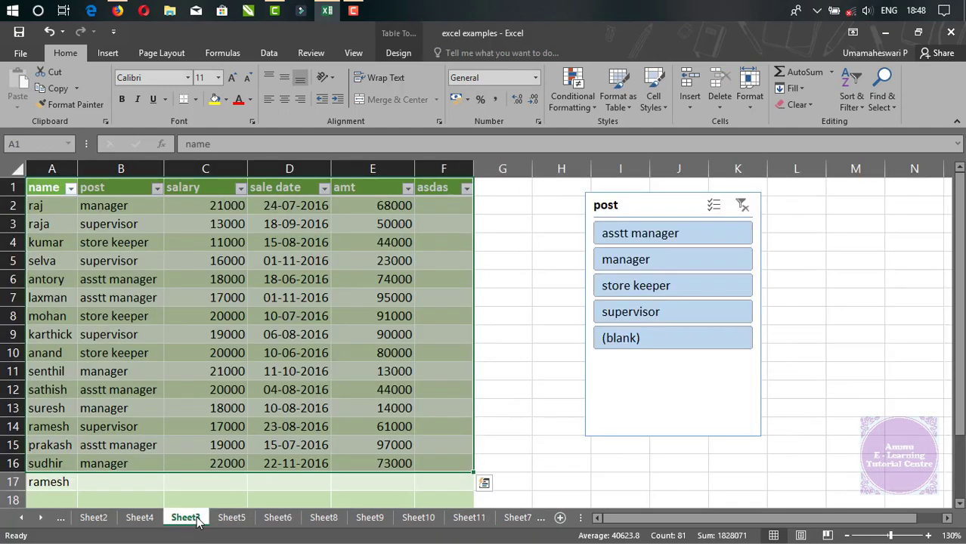
pyautogui.click(560, 518)
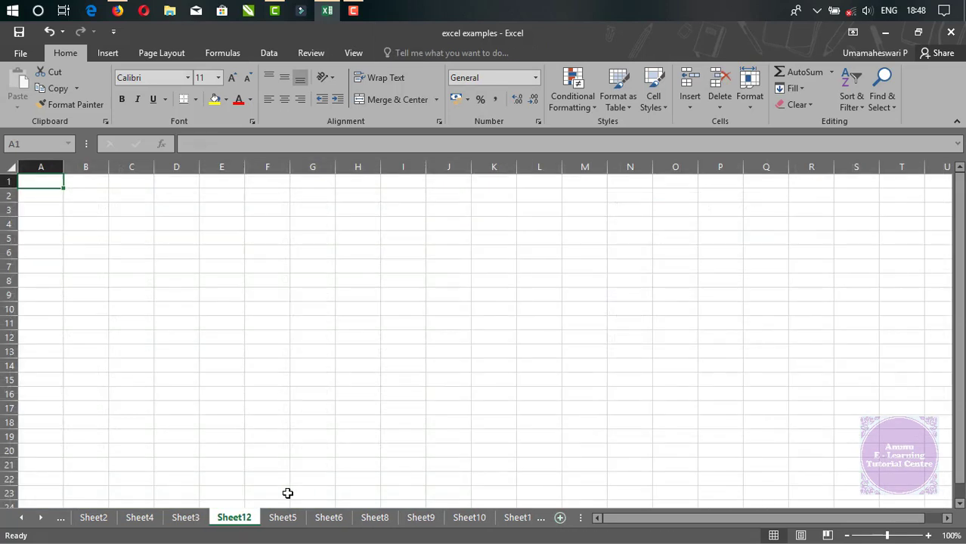
pyautogui.click(201, 520)
pyautogui.click(232, 522)
# View the sheet types and templates offered for insertion at Sheet12 without inserting one, and review the Insert options for cells, rows, columns and sheets.
pyautogui.rightClick(238, 521)
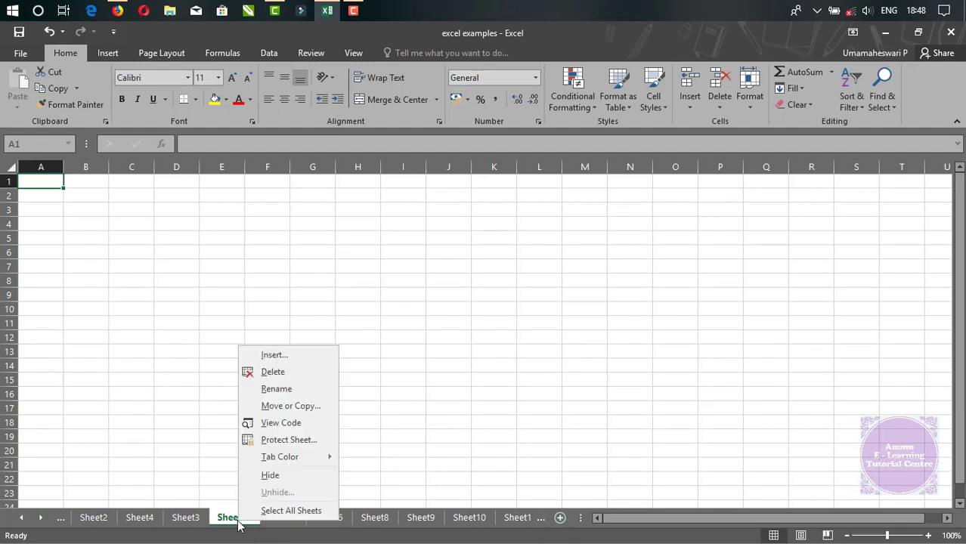
pyautogui.click(274, 356)
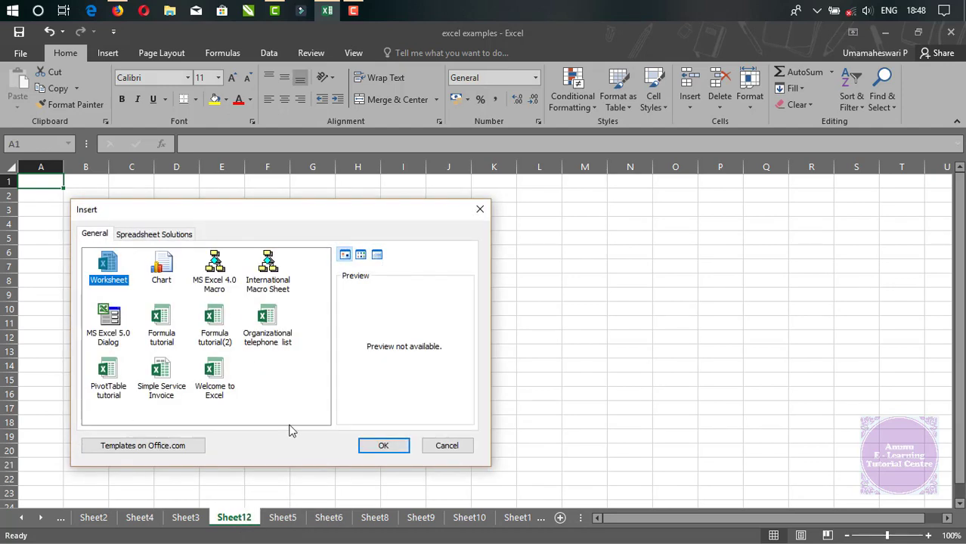
pyautogui.click(447, 446)
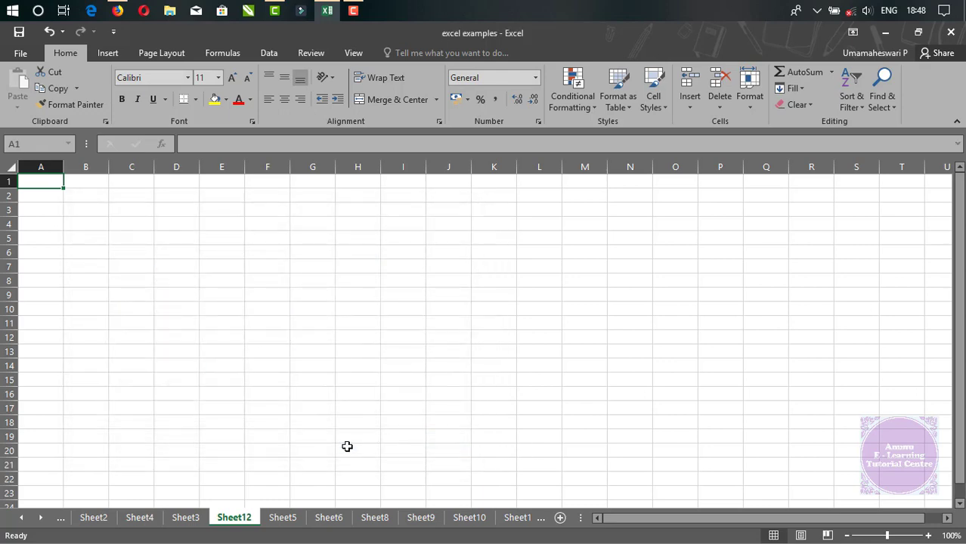
pyautogui.rightClick(242, 524)
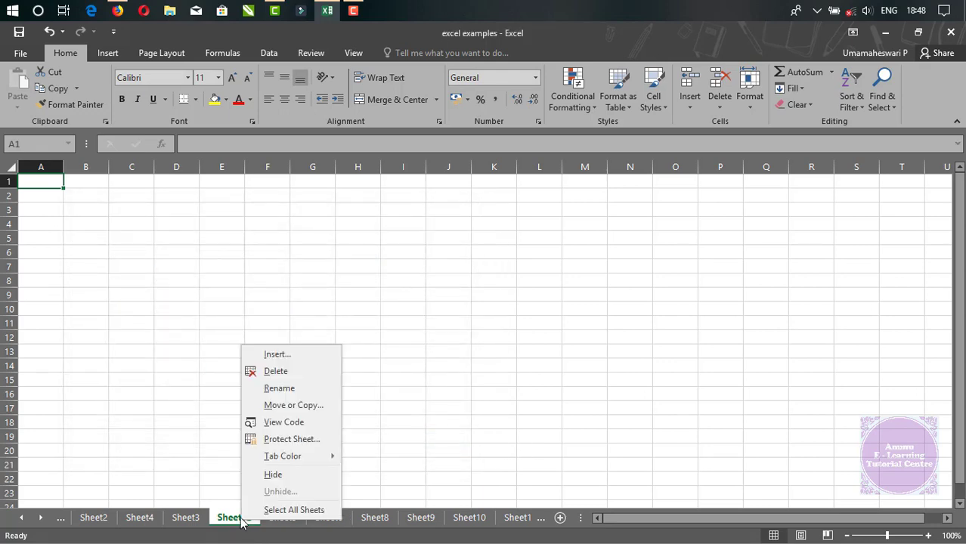
pyautogui.click(278, 355)
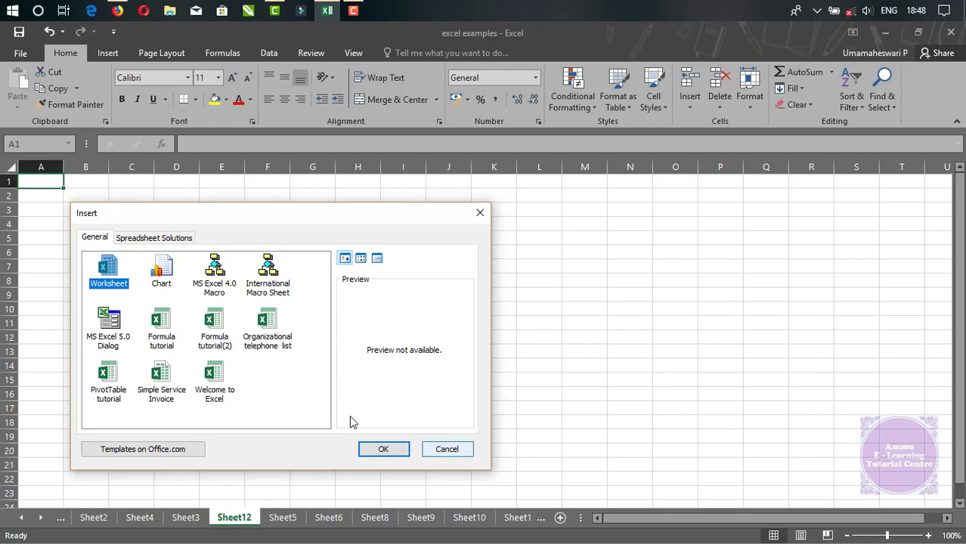
pyautogui.click(452, 450)
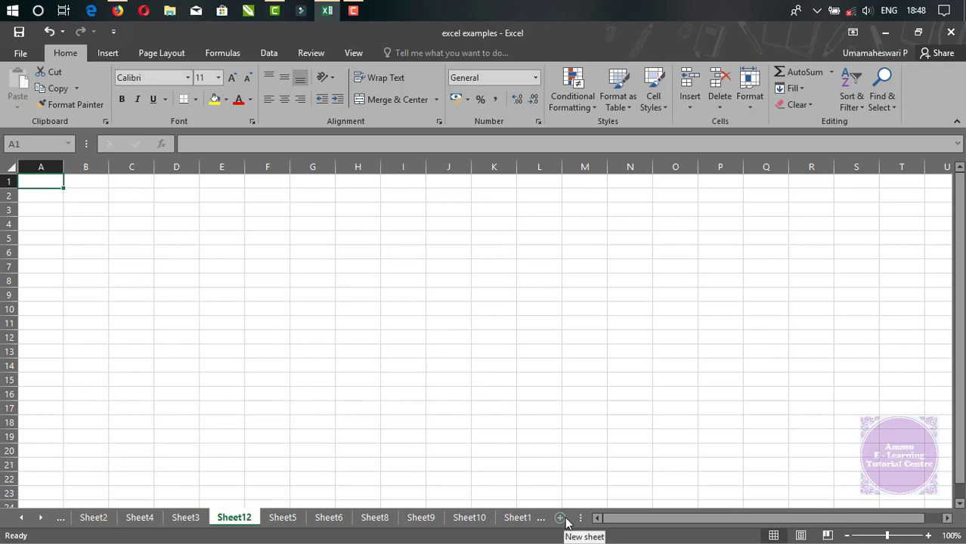
pyautogui.click(691, 108)
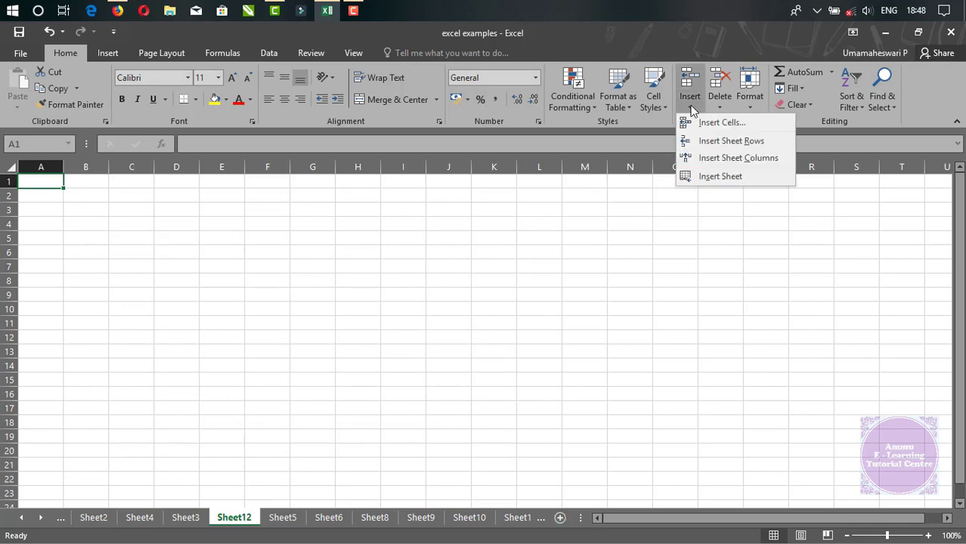
pyautogui.click(298, 339)
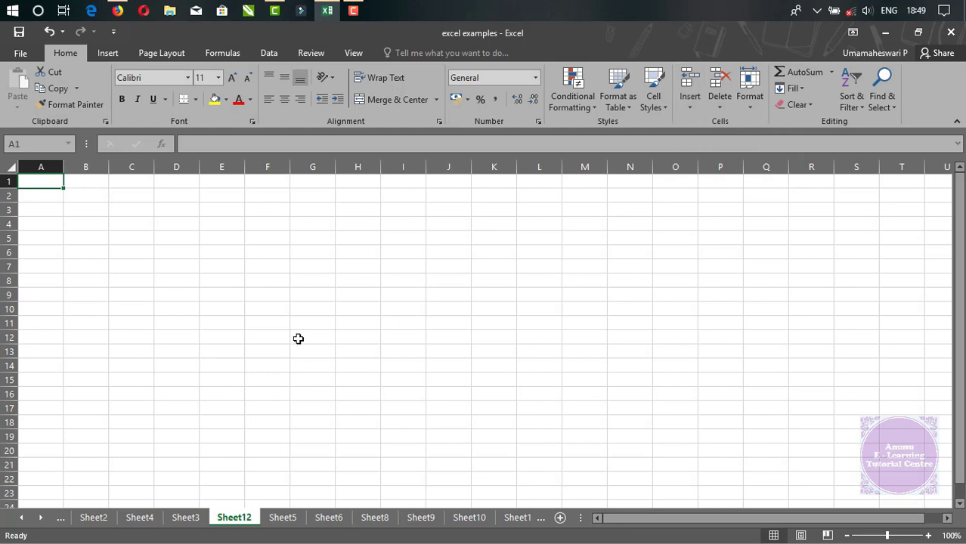